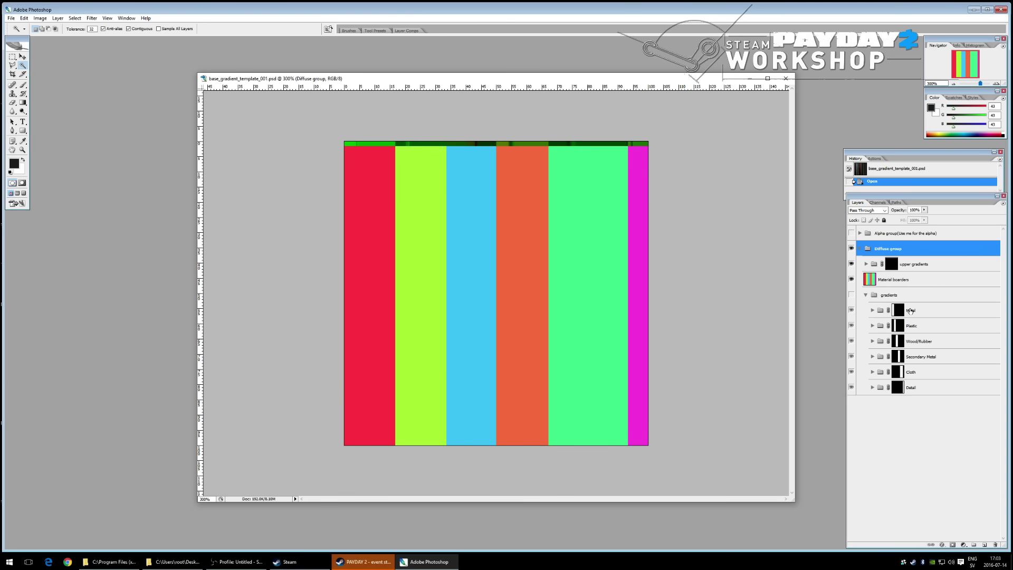
Step: Move Material boarders to the bottom and delete the groups from Alpha down to Detail
left_click(892, 280)
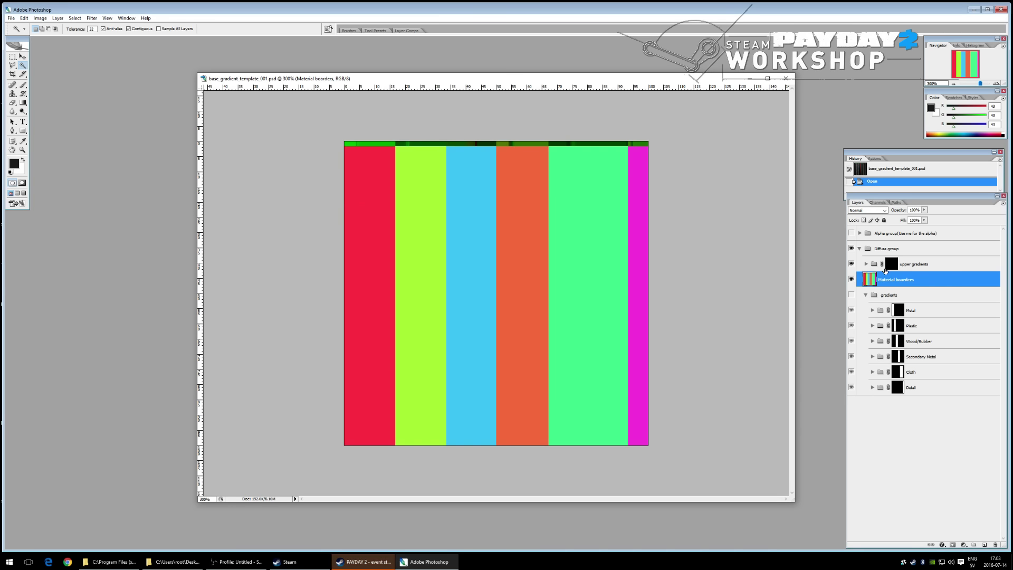
left_click_drag(892, 448, 892, 448)
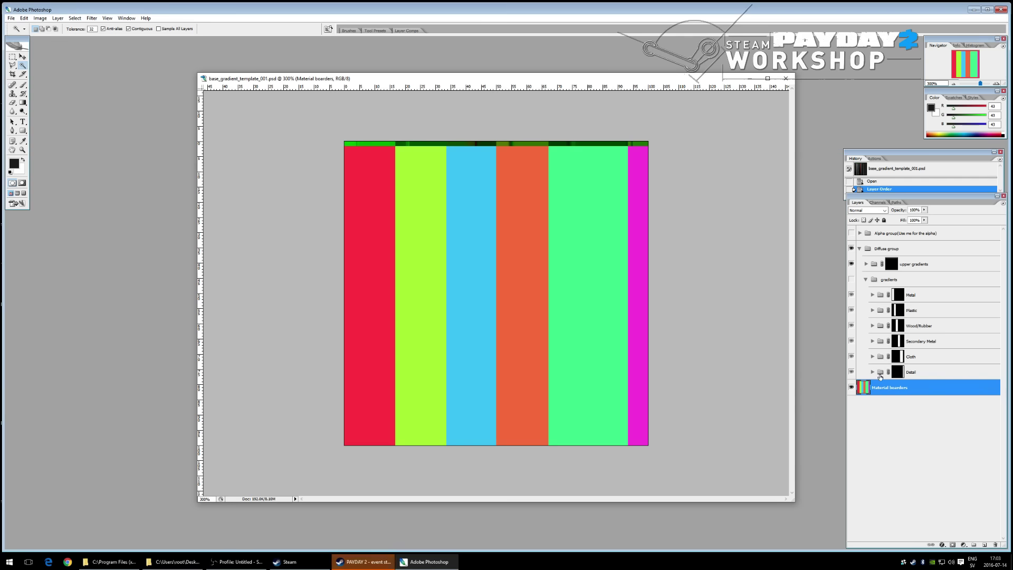
left_click(893, 376)
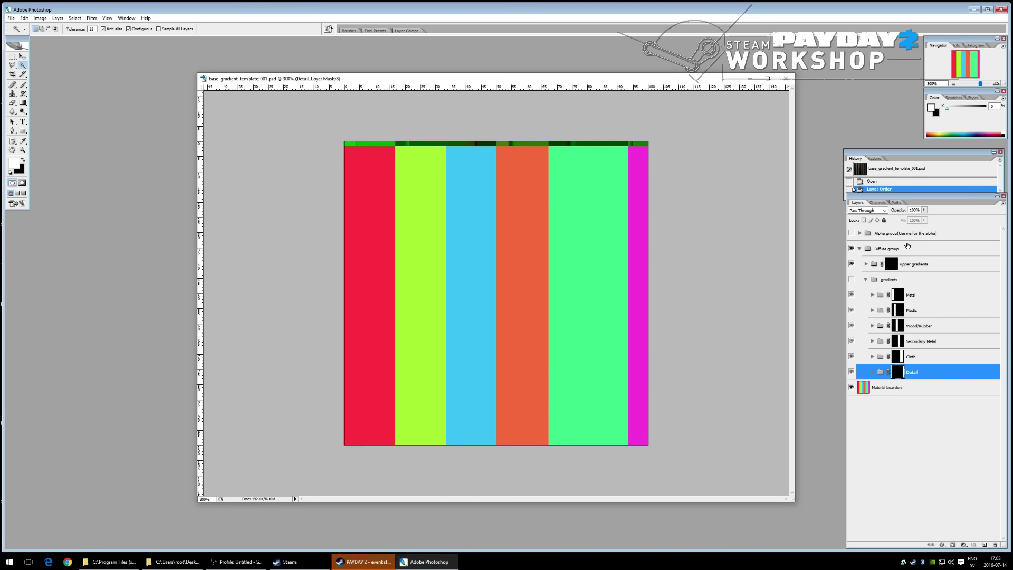
left_click(906, 239, "shift")
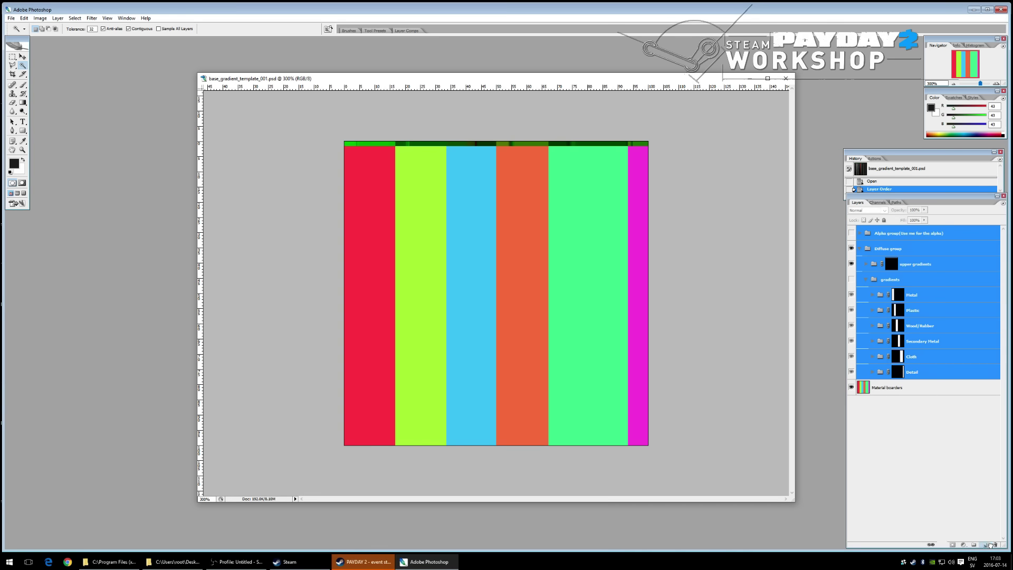
left_click_drag(989, 546, 992, 545)
Step: Save the image to the Desktop as base_gradient_template_001.tga, Targa at 32 bits/pixel
left_click(11, 18)
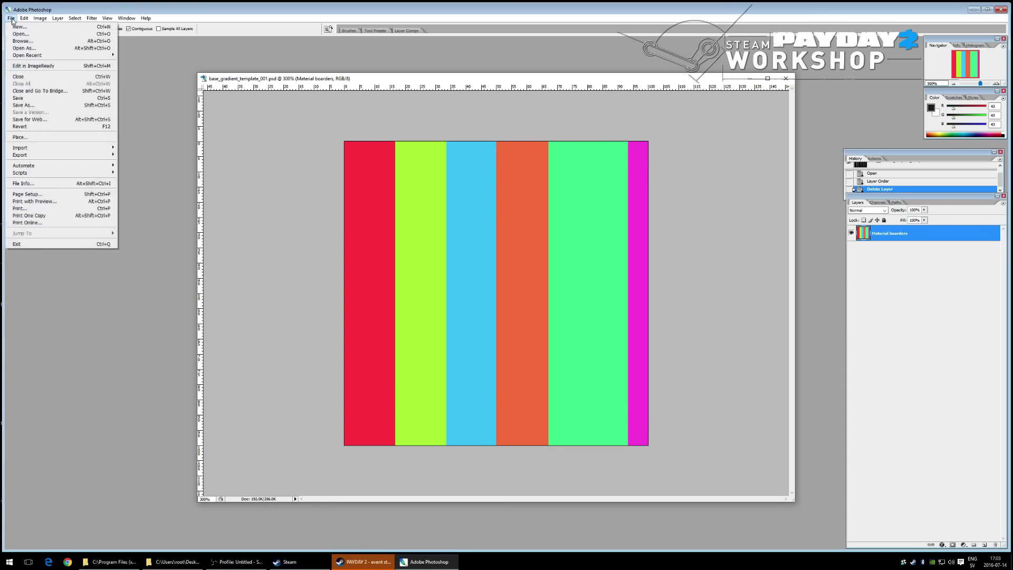
left_click(23, 105)
left_click(499, 258)
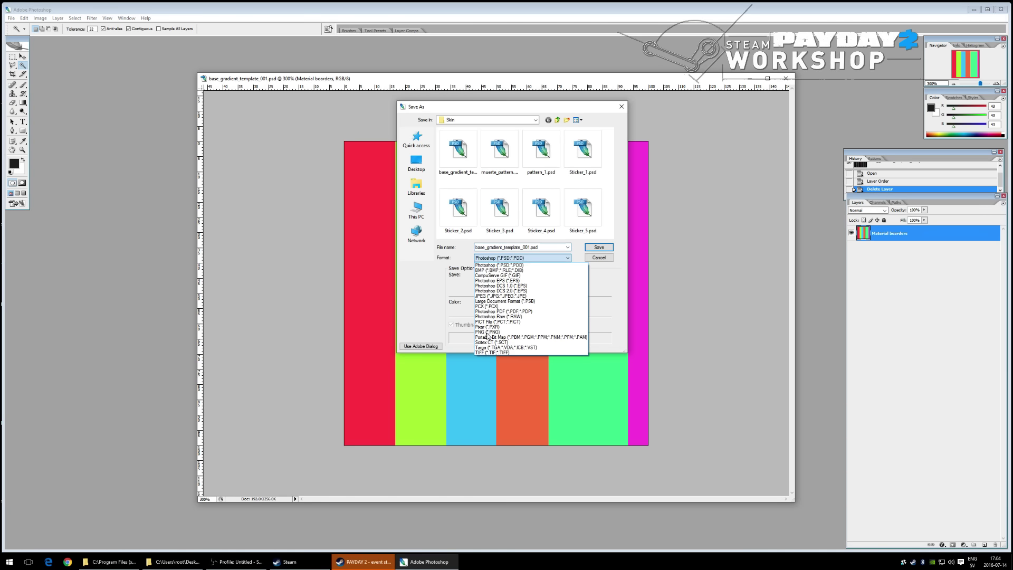
left_click(492, 346)
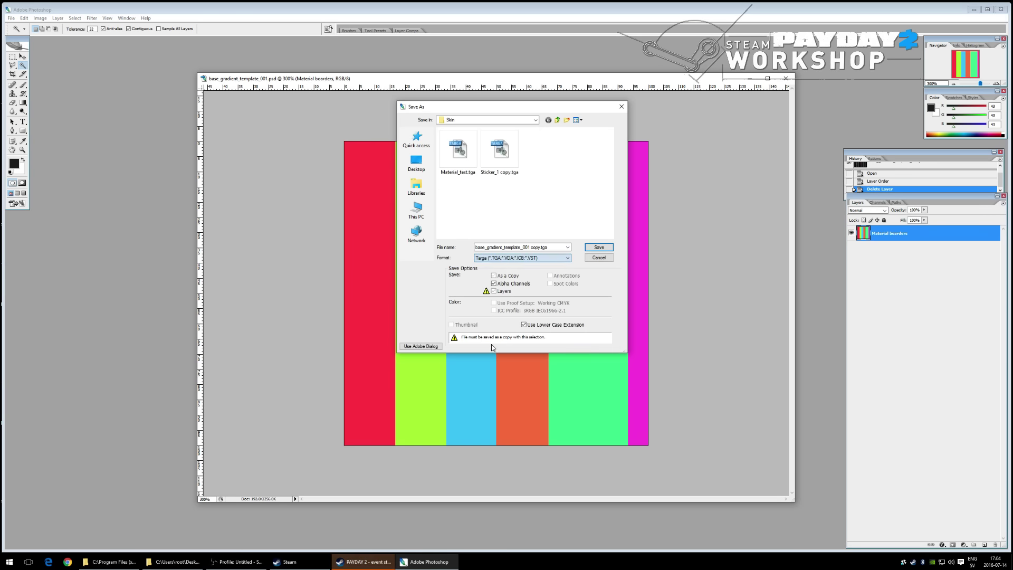
left_click(418, 163)
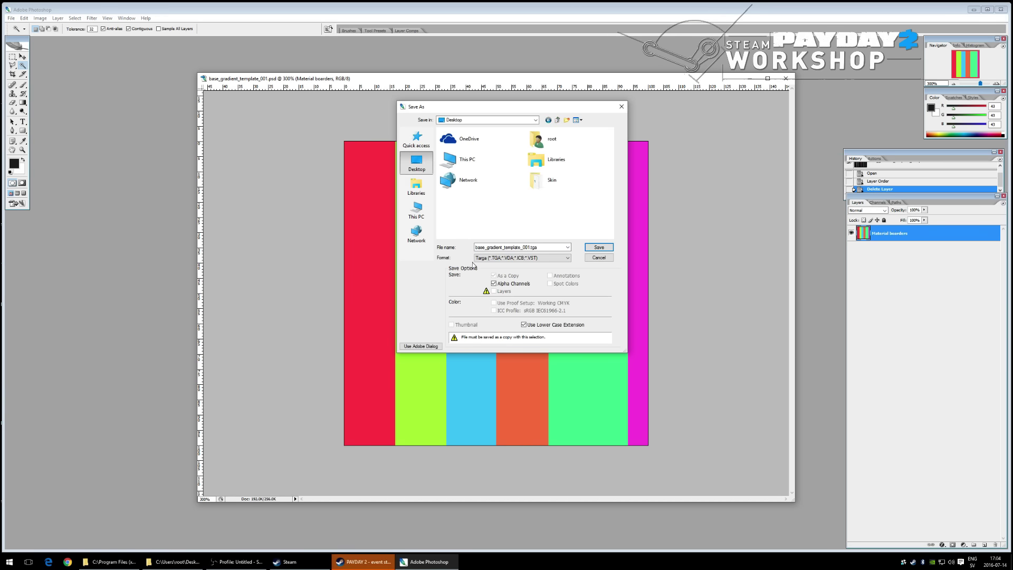
left_click(598, 247)
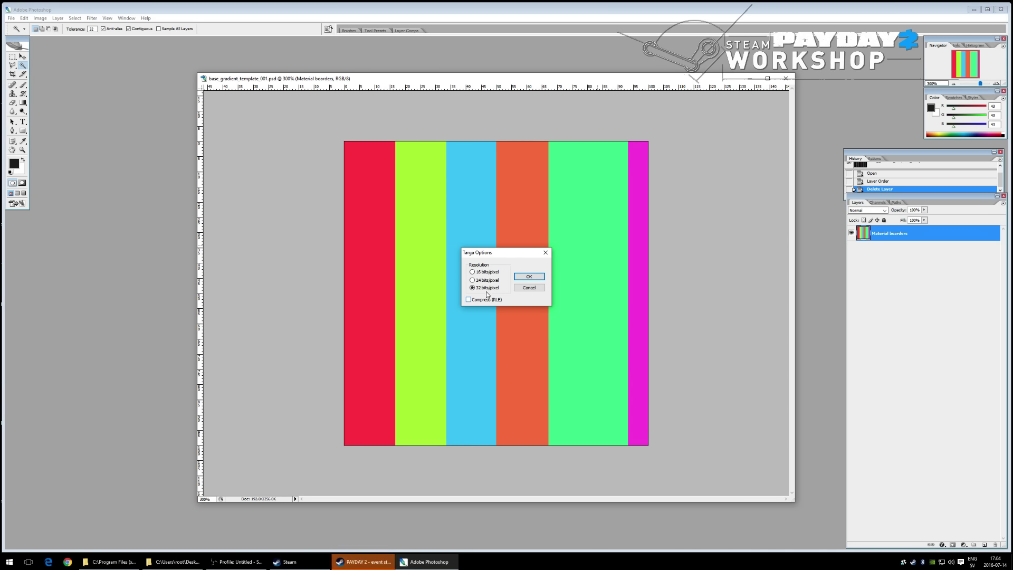
left_click(530, 277)
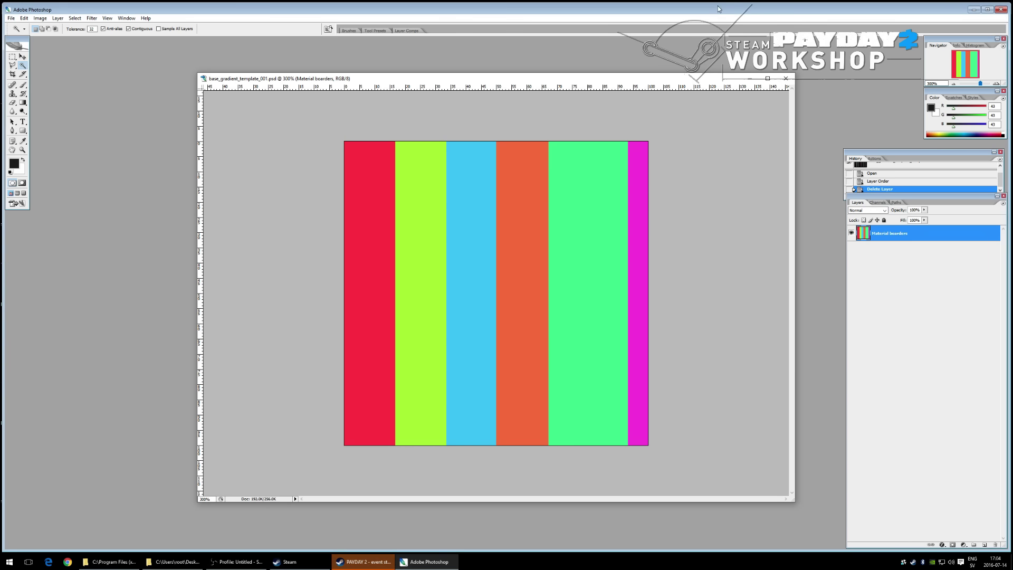
Step: Close the template without saving and quit Photoshop
left_click(784, 79)
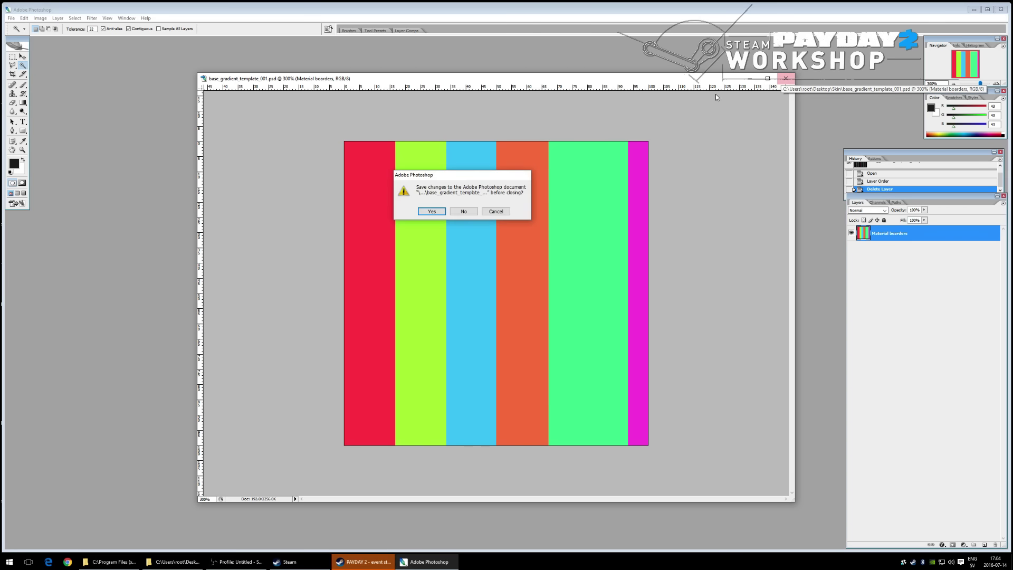
left_click(463, 213)
left_click(999, 11)
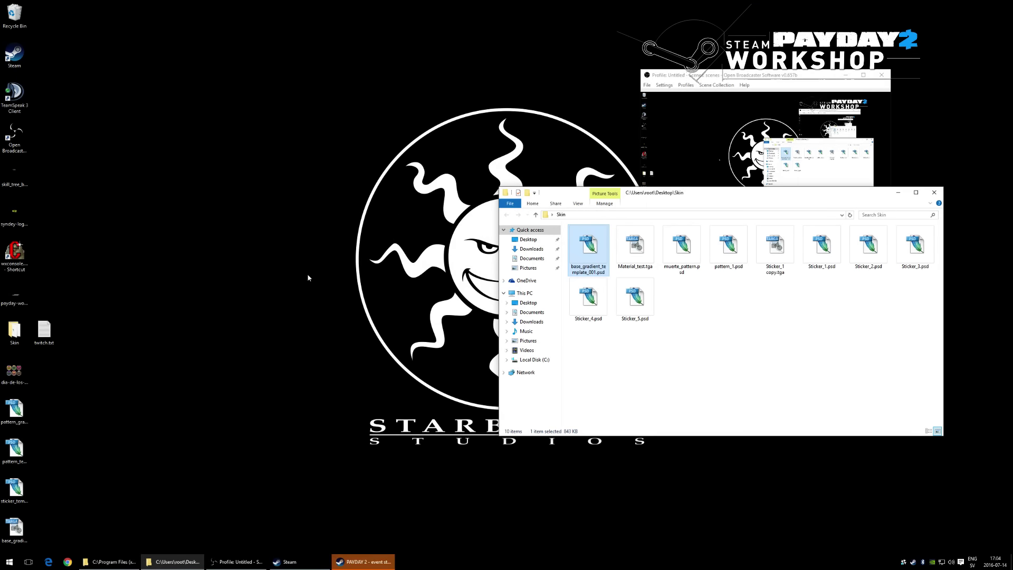
left_click_drag(14, 527, 223, 216)
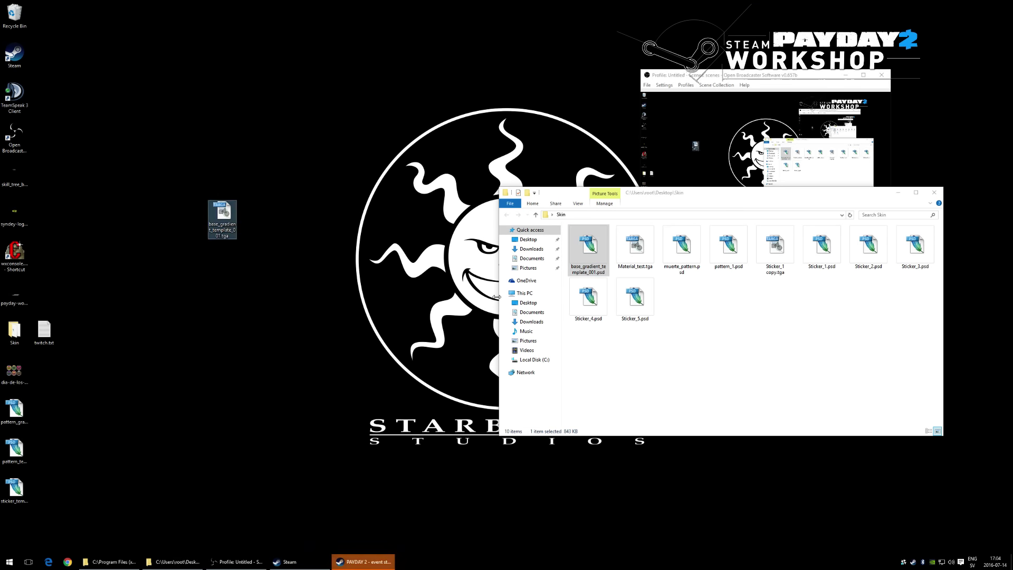
left_click(174, 562)
left_click(173, 562)
left_click(174, 562)
left_click(116, 560)
left_click_drag(223, 213, 610, 284)
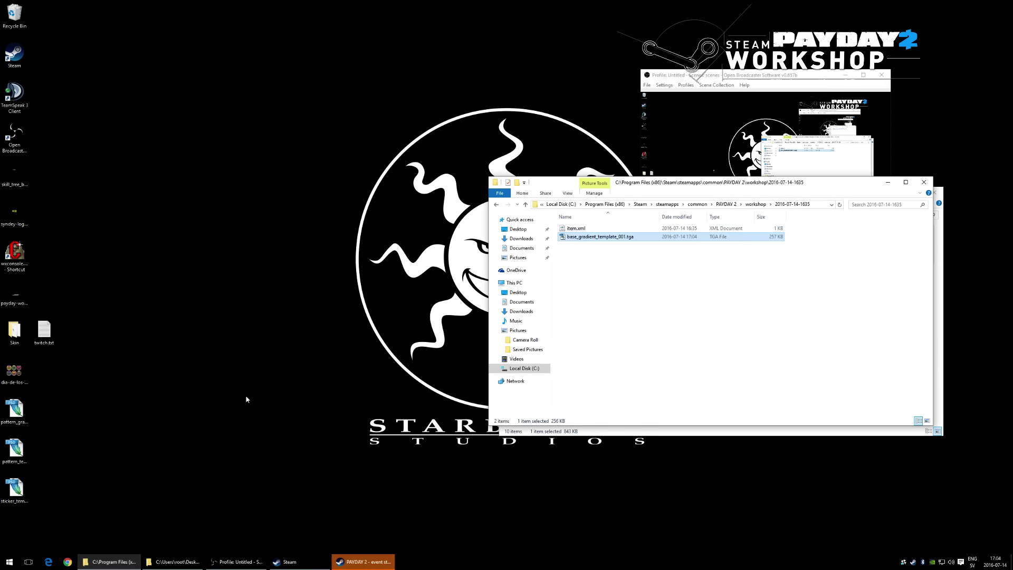
left_click(287, 561)
left_click(166, 119)
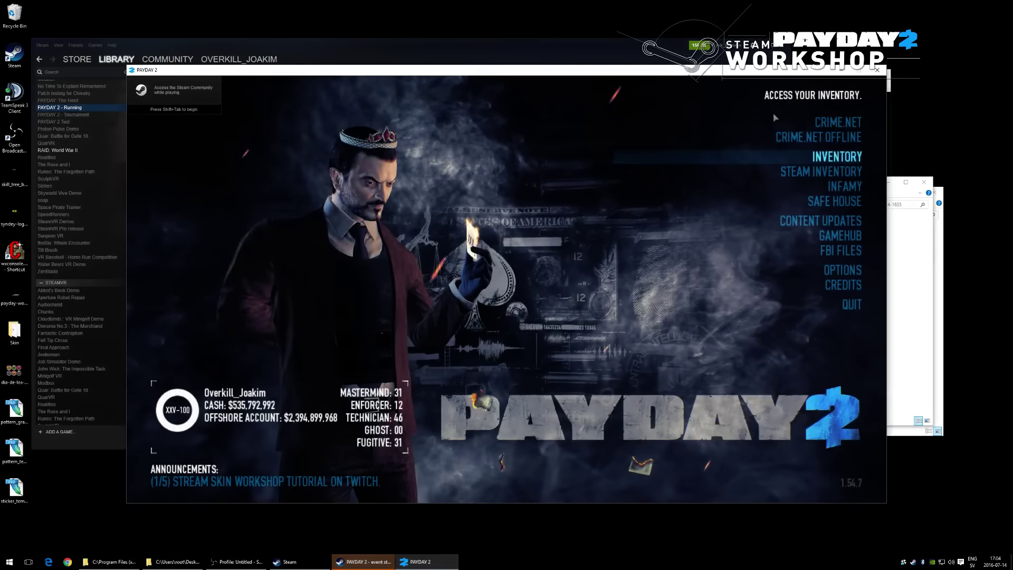
Step: View the M308 Rifle modifications under Inventory > Primary, then return and open OPTIONS
left_click(776, 150)
left_click(686, 195)
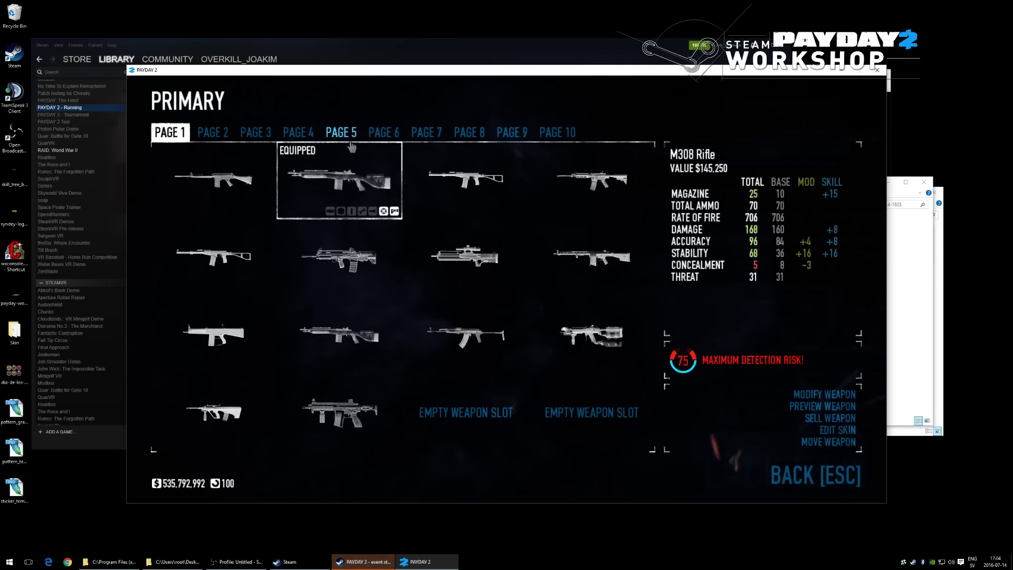
double_click(326, 186)
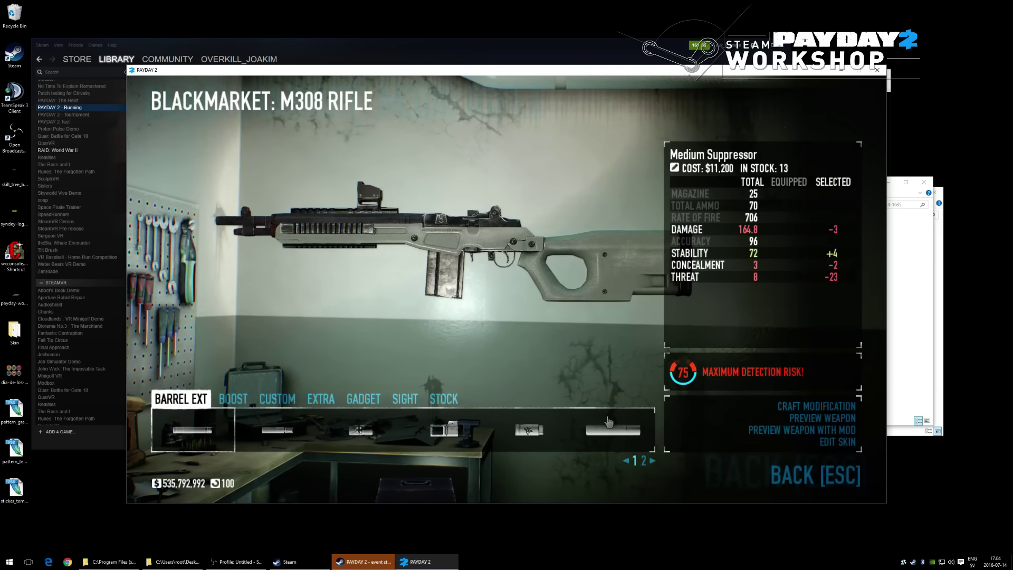
key("Escape")
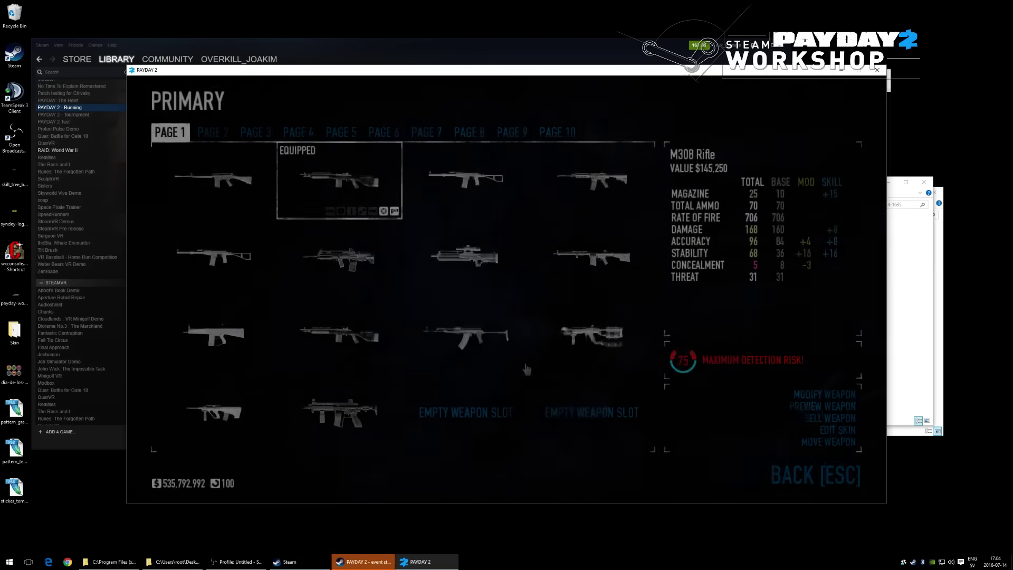
key("Escape")
key("Escape")
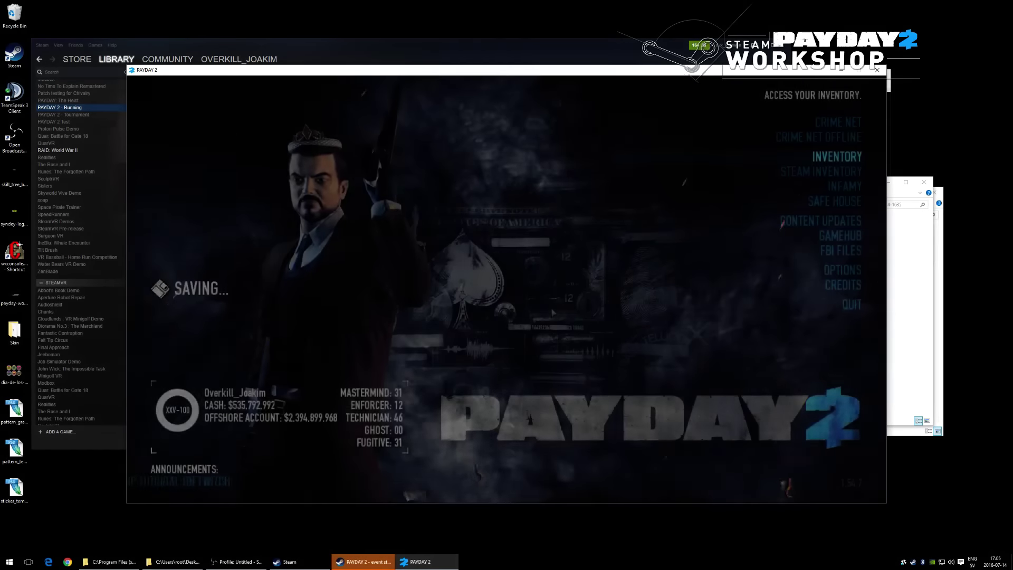
left_click(843, 269)
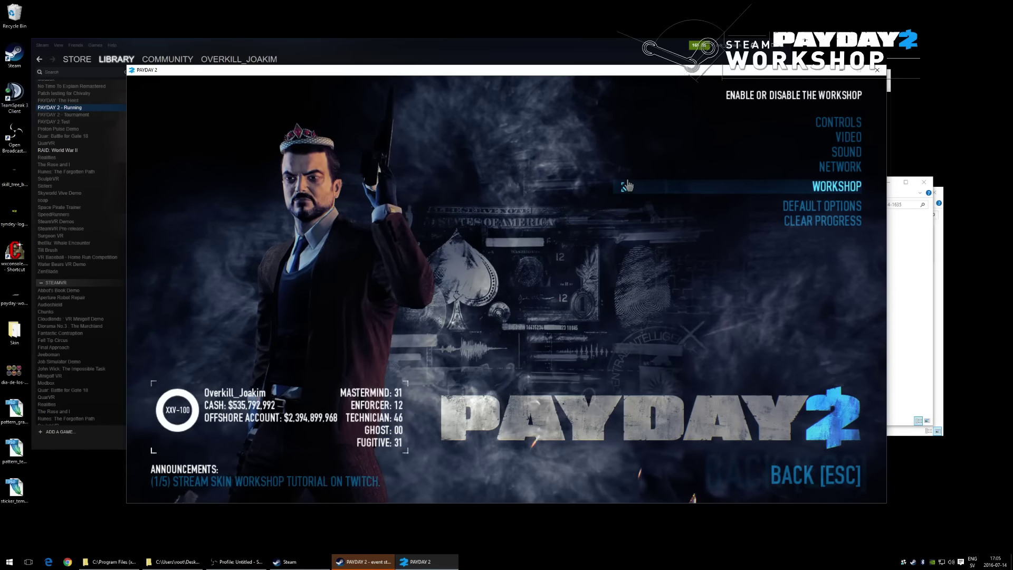
Step: Leave the Options submenu for the PAYDAY 2 main menu with Esc
key("Escape")
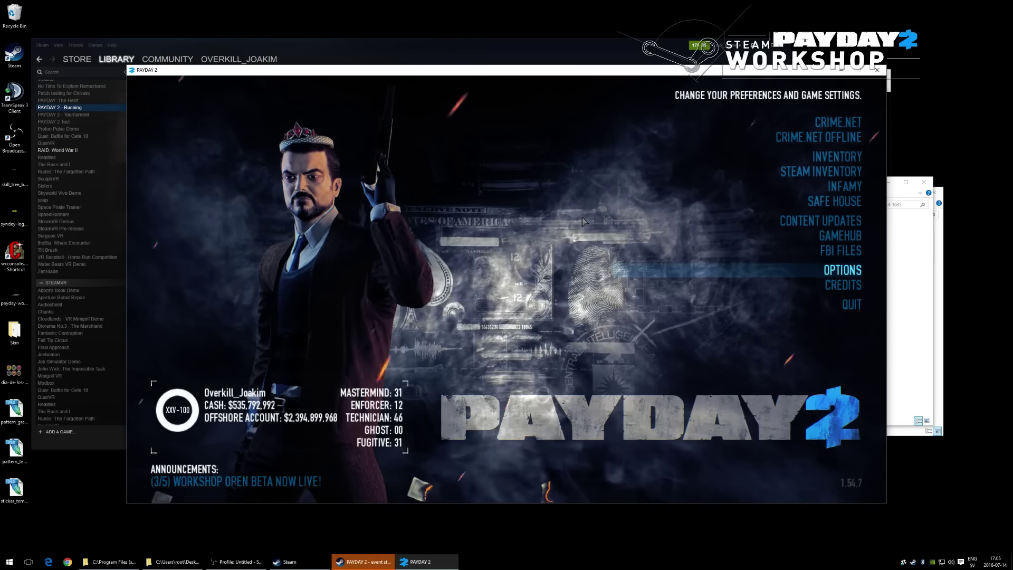
Step: Open the M308 Rifle's skin editor, rotate the rifle, then Alt+Tab to Steam's PAYDAY 2 page
left_click(837, 157)
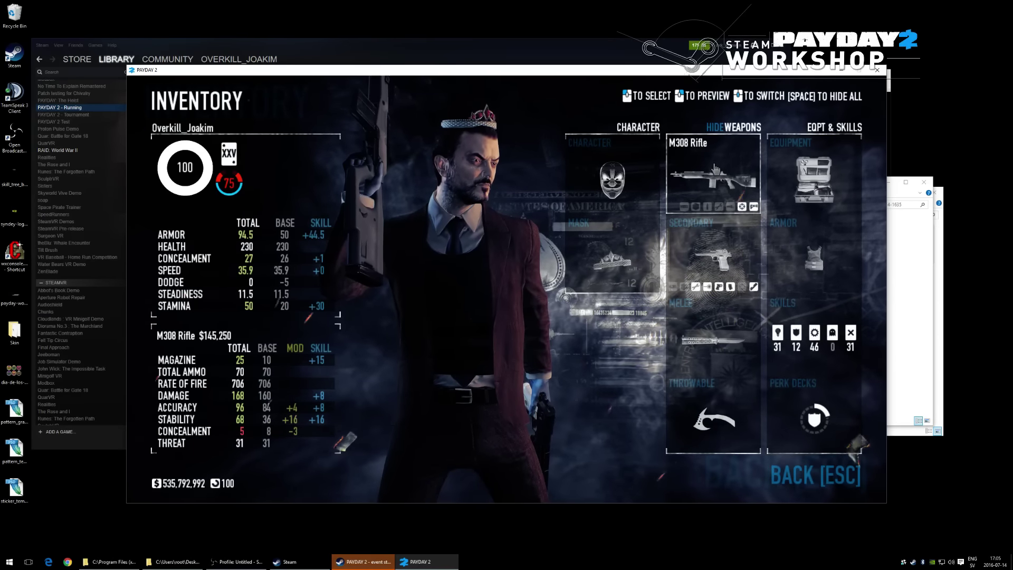
left_click(715, 170)
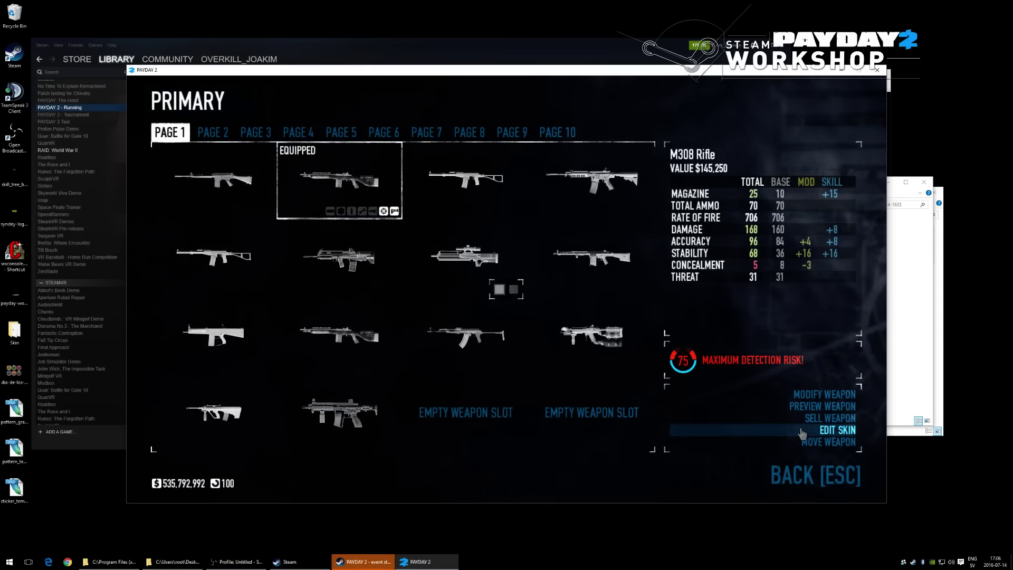
left_click(837, 430)
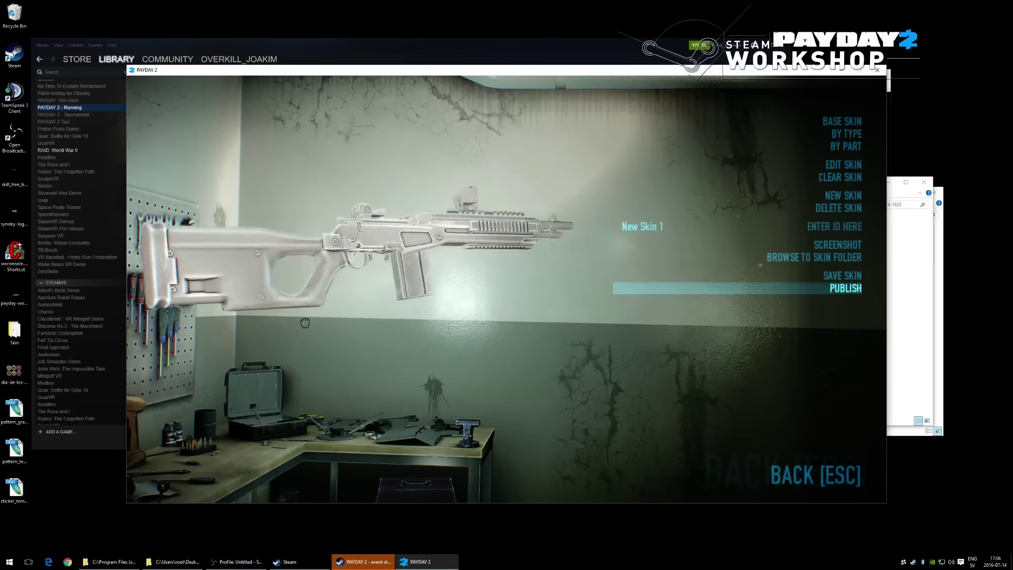
left_click_drag(305, 323, 609, 322)
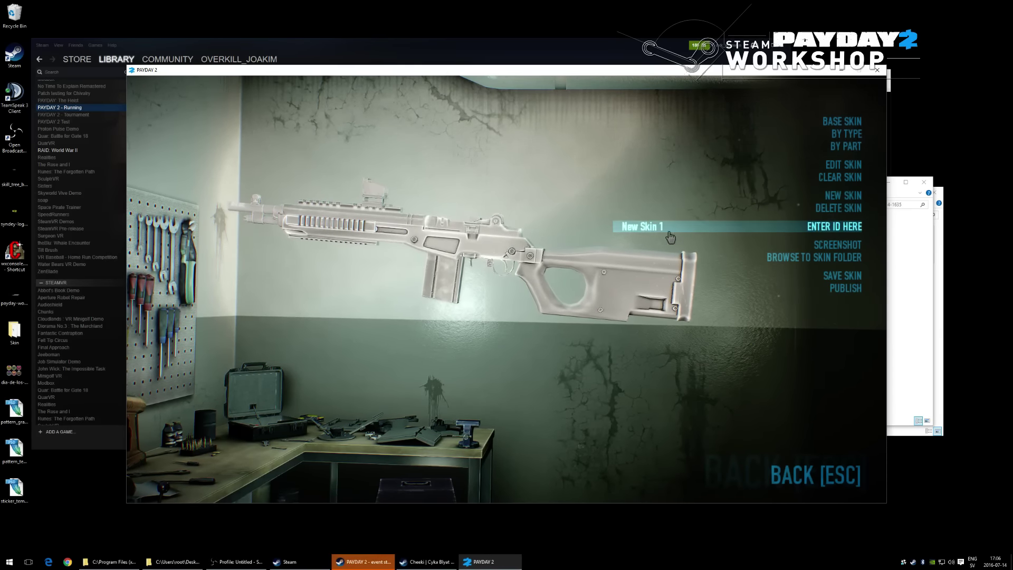
left_click_drag(581, 227, 247, 296)
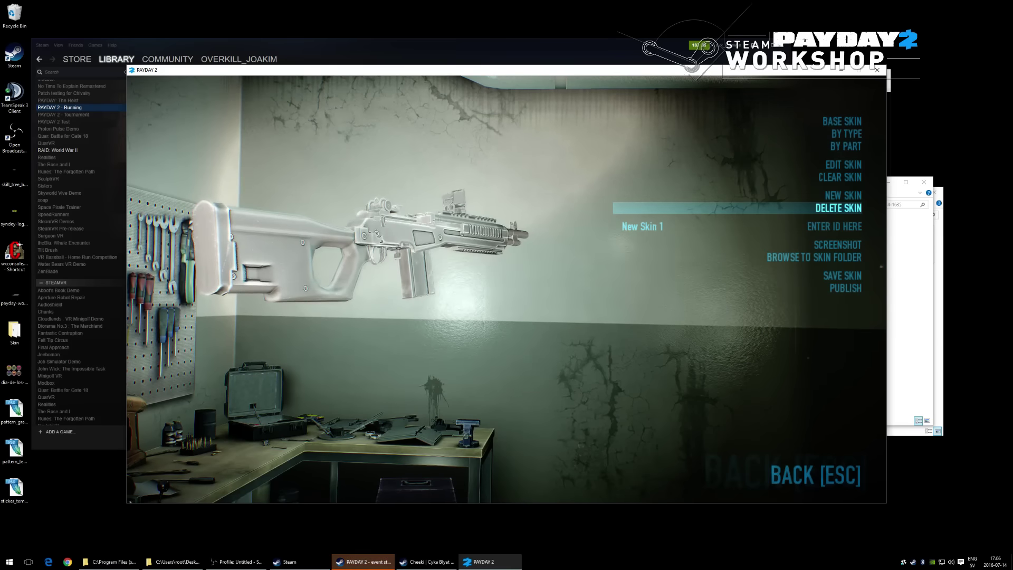
key("alt+Tab")
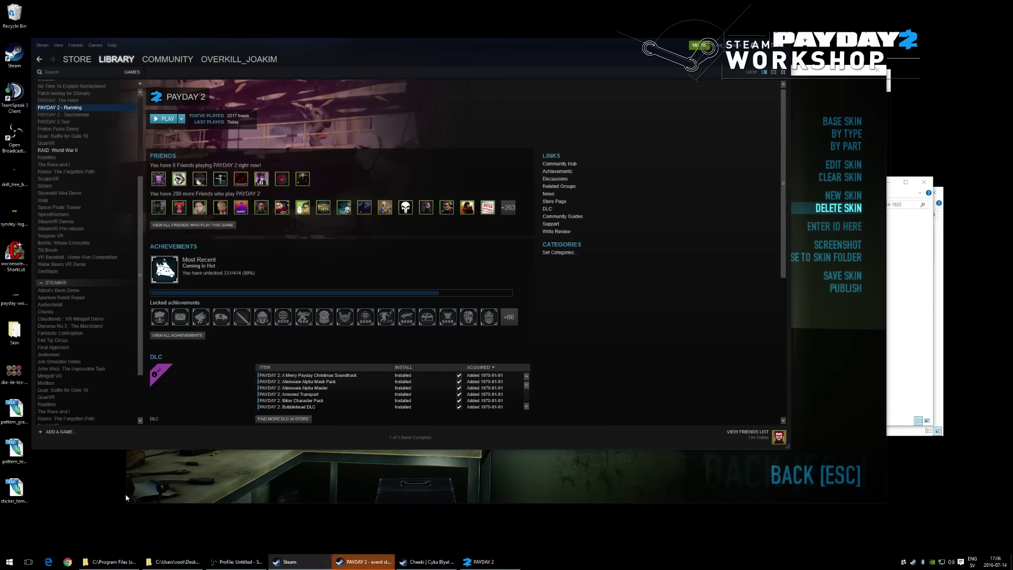
left_click(110, 562)
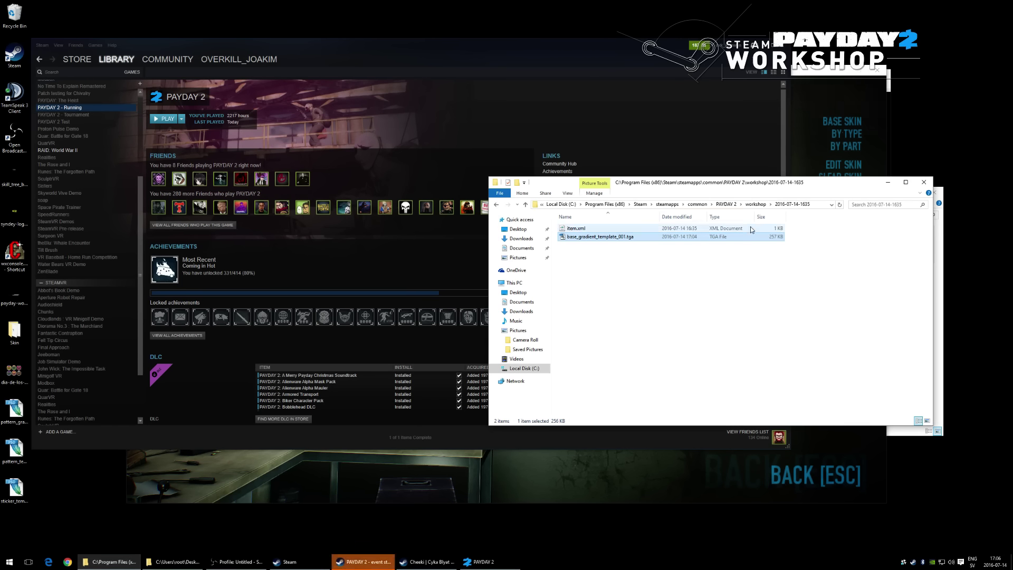
left_click(727, 204)
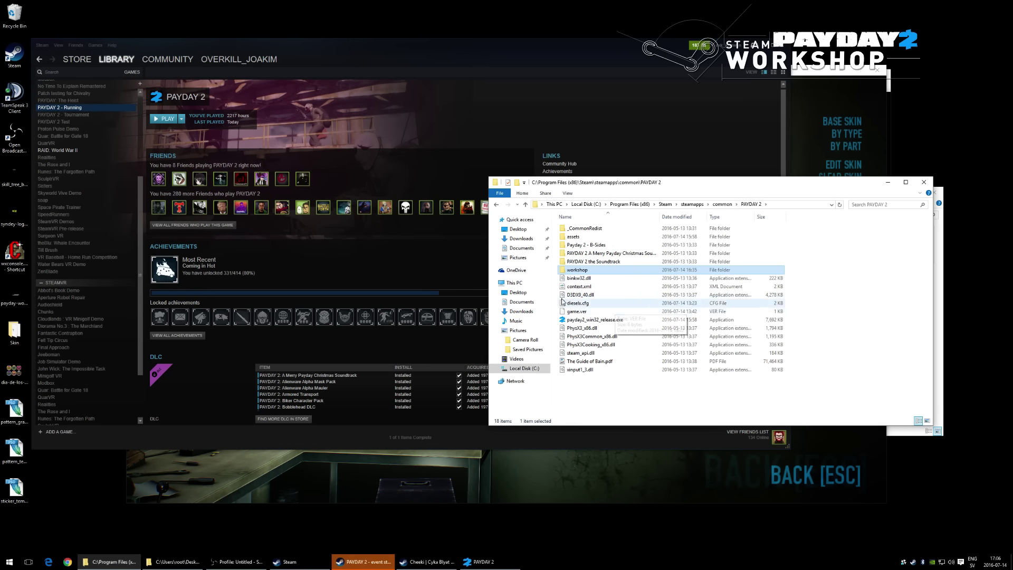
double_click(579, 271)
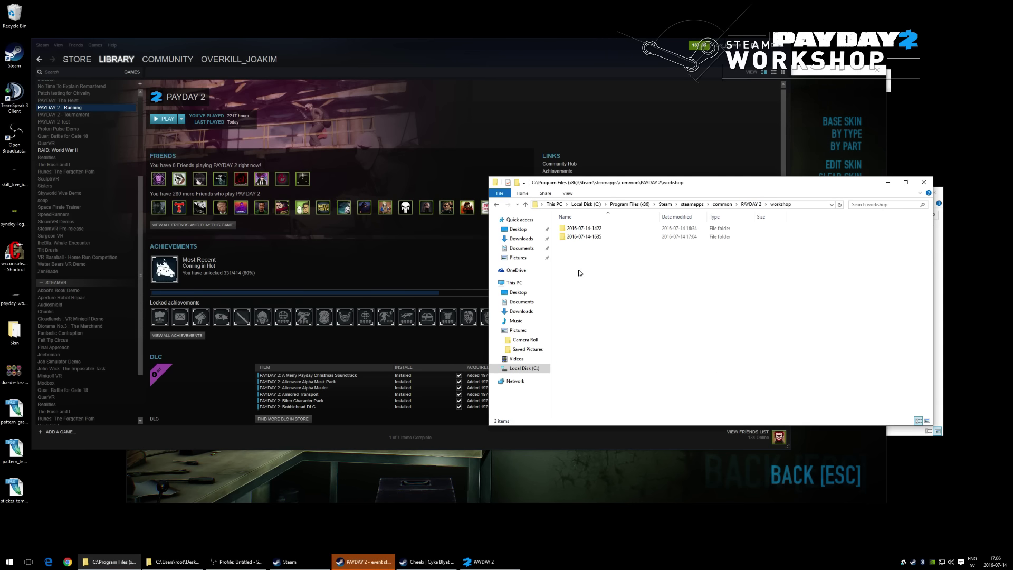
left_click(590, 241)
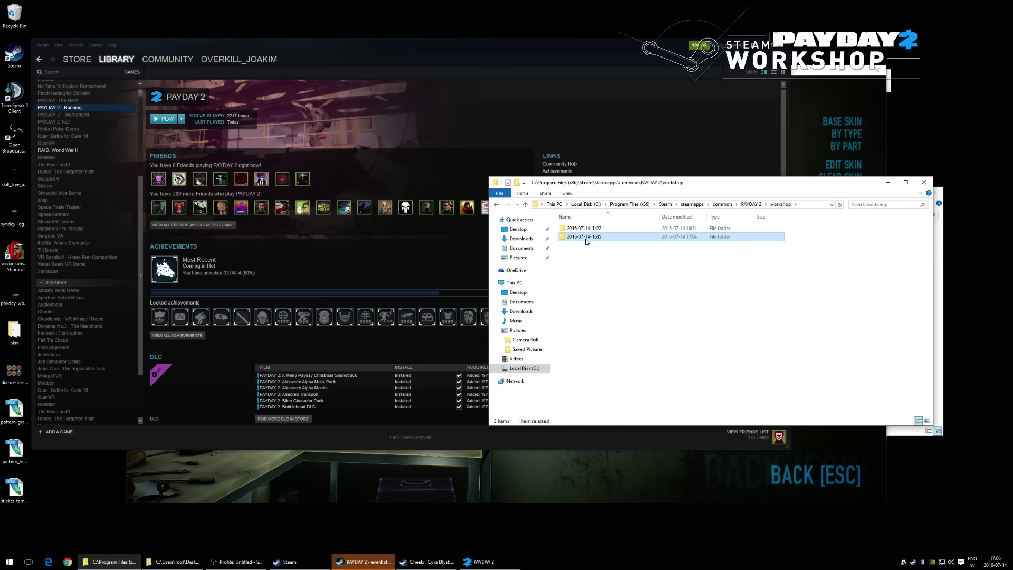
double_click(586, 241)
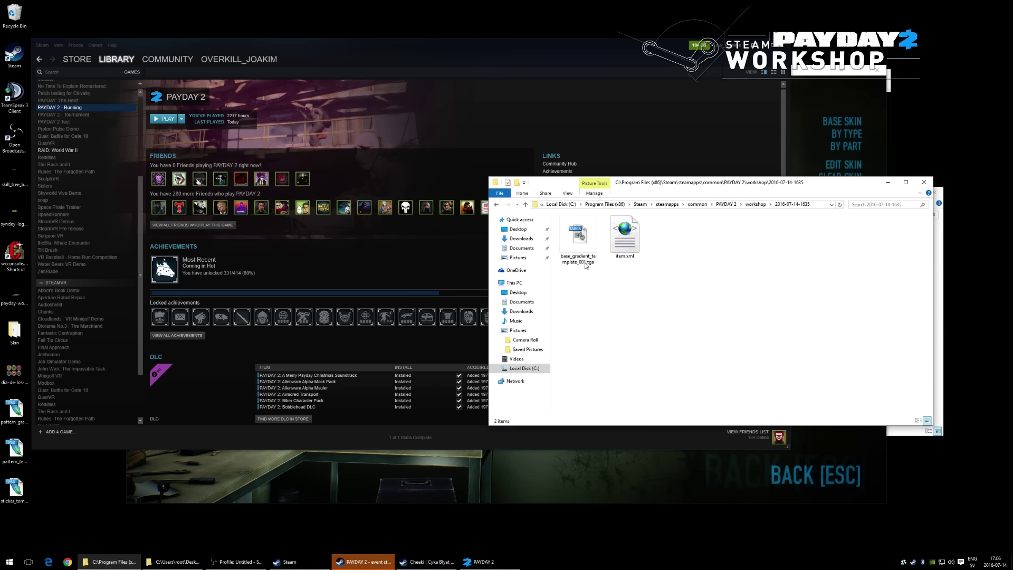
left_click(888, 182)
Step: In PAYDAY 2's BASE SKIN editor, rotate the rifle to view its lime, red, pink and orange colours
left_click(811, 173)
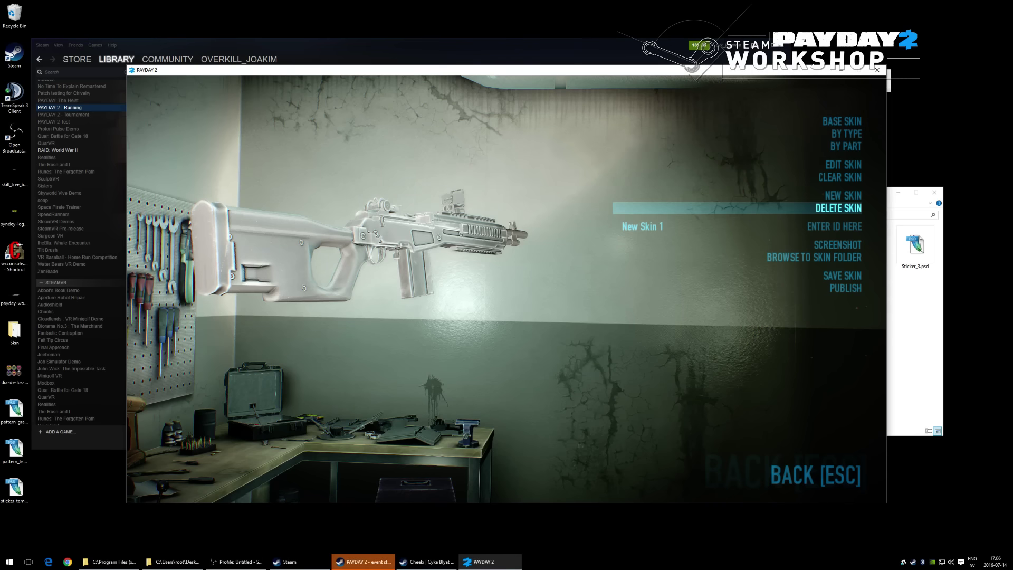
left_click(778, 132)
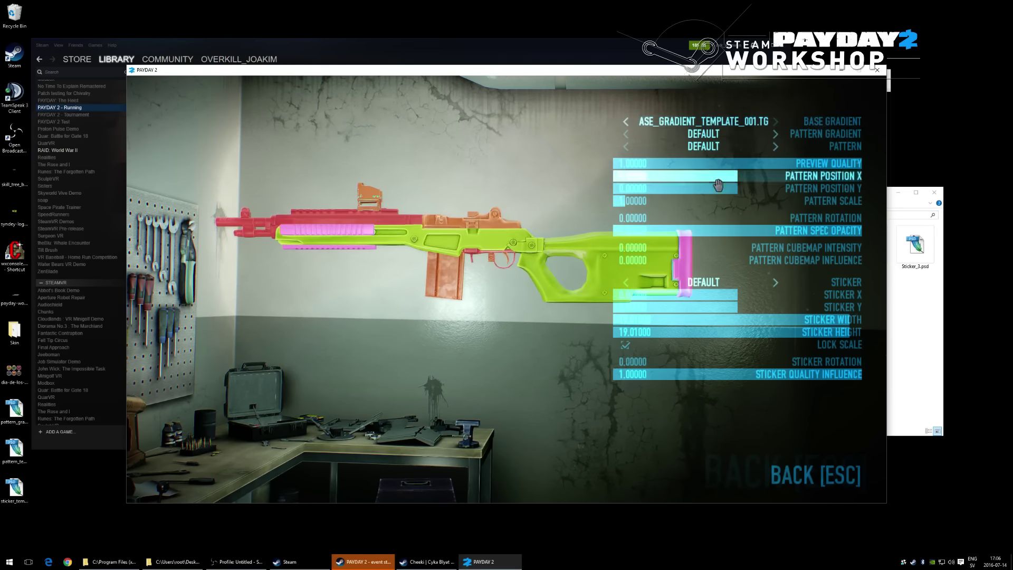
left_click_drag(554, 338, 332, 398)
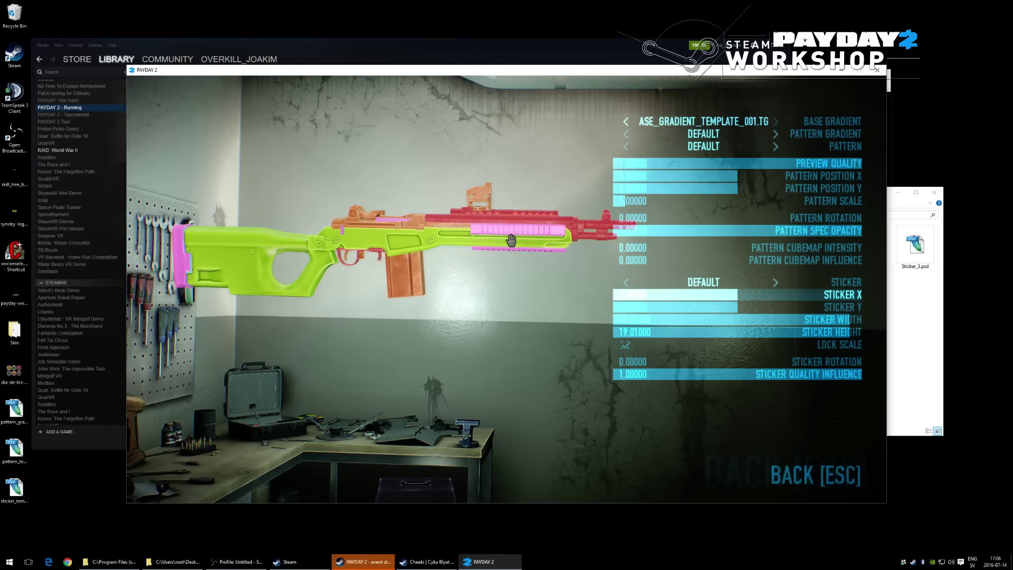
left_click_drag(379, 415, 282, 399)
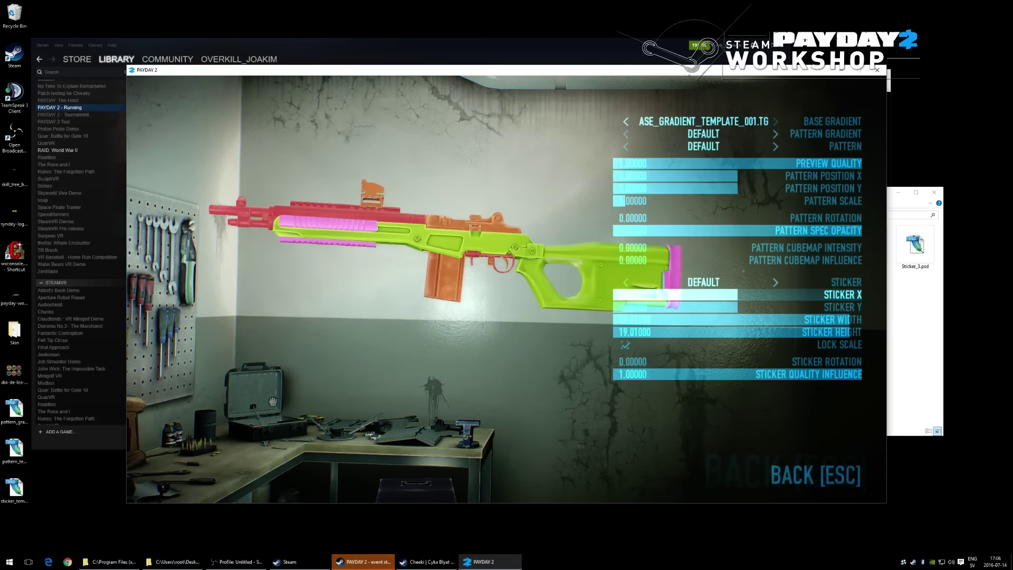
Step: Zoom and rotate the rifle into side views, take an F12 screenshot, and leave the editor
scroll(339, 222, "up", 5)
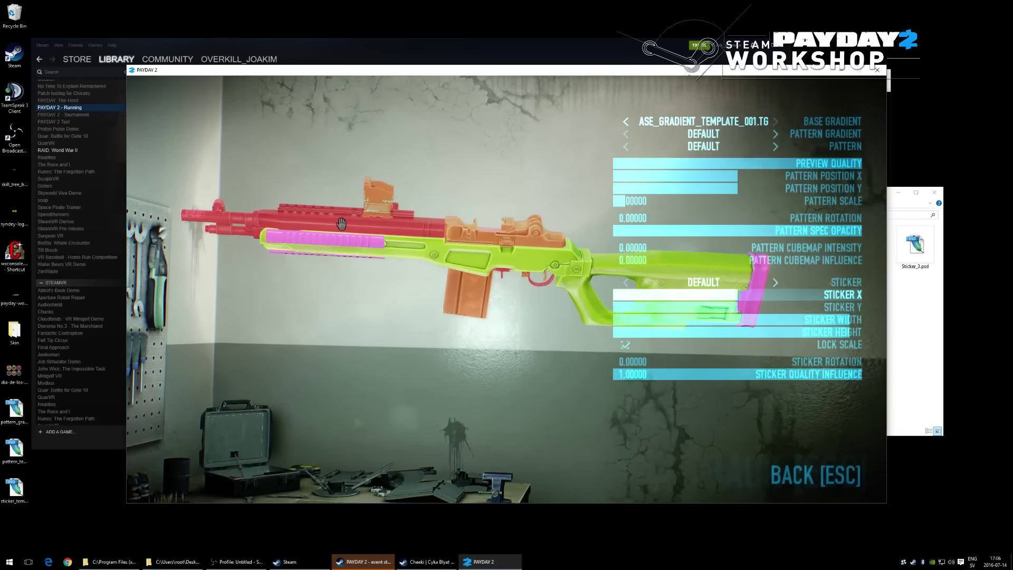
left_click_drag(285, 142, 342, 176)
left_click_drag(325, 169, 315, 340)
scroll(311, 327, "down", 5)
left_click_drag(263, 268, 591, 191)
key("F12")
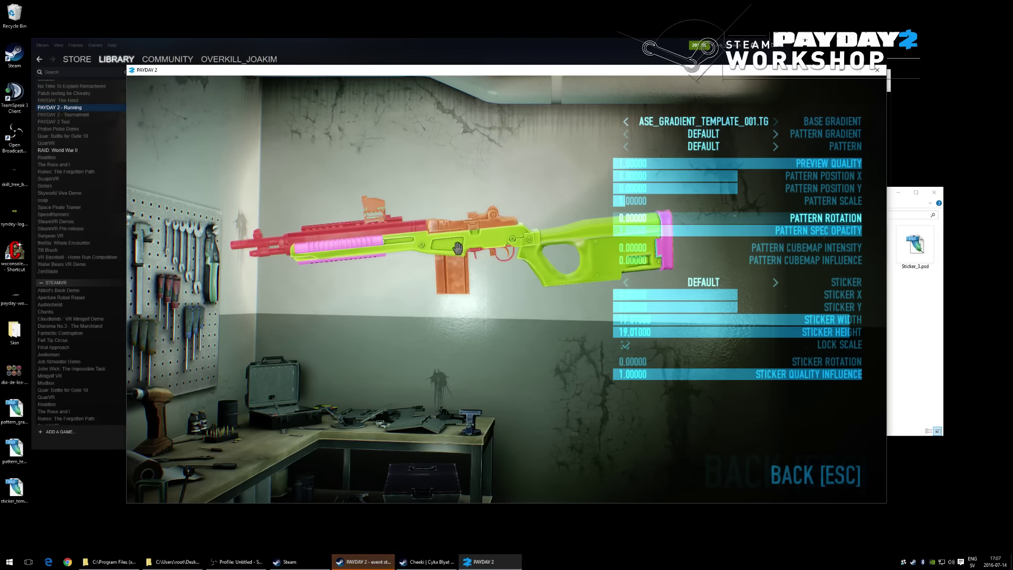
key("Escape")
key("Escape")
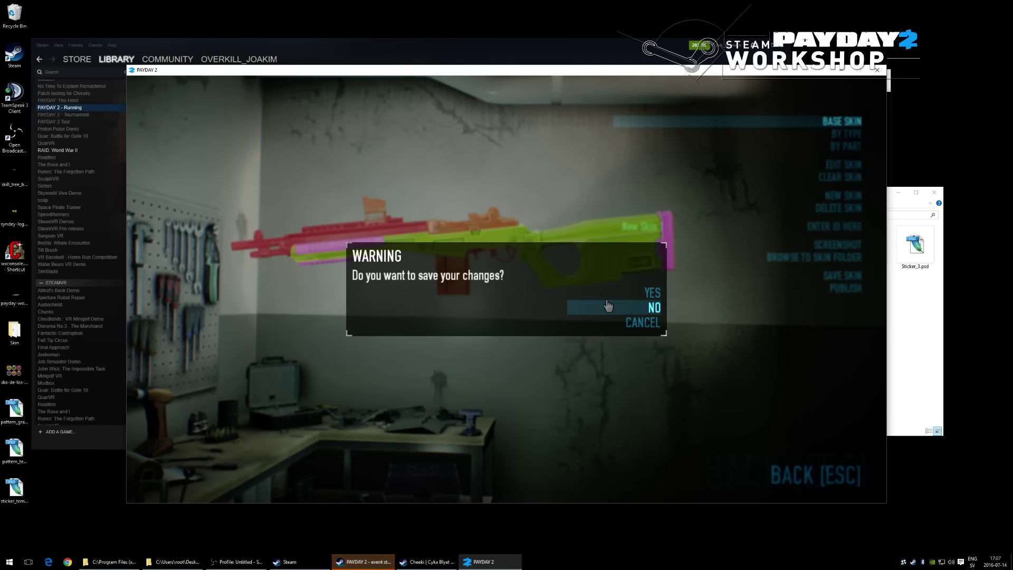
Step: Discard the skin changes, back out to the main menu, quit PAYDAY 2 and minimize Steam
left_click(610, 308)
key("Escape")
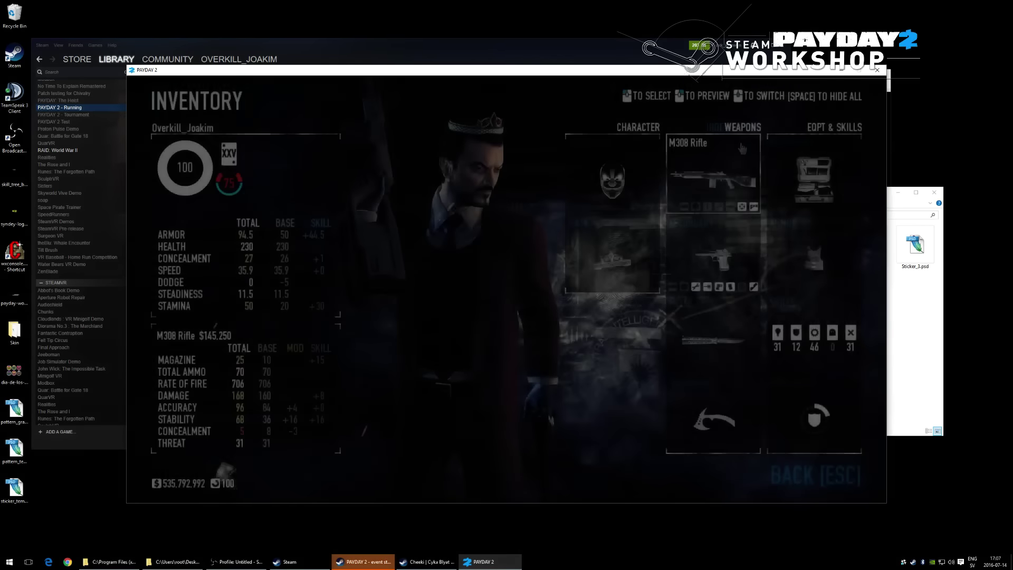
key("Escape")
key("alt+F4")
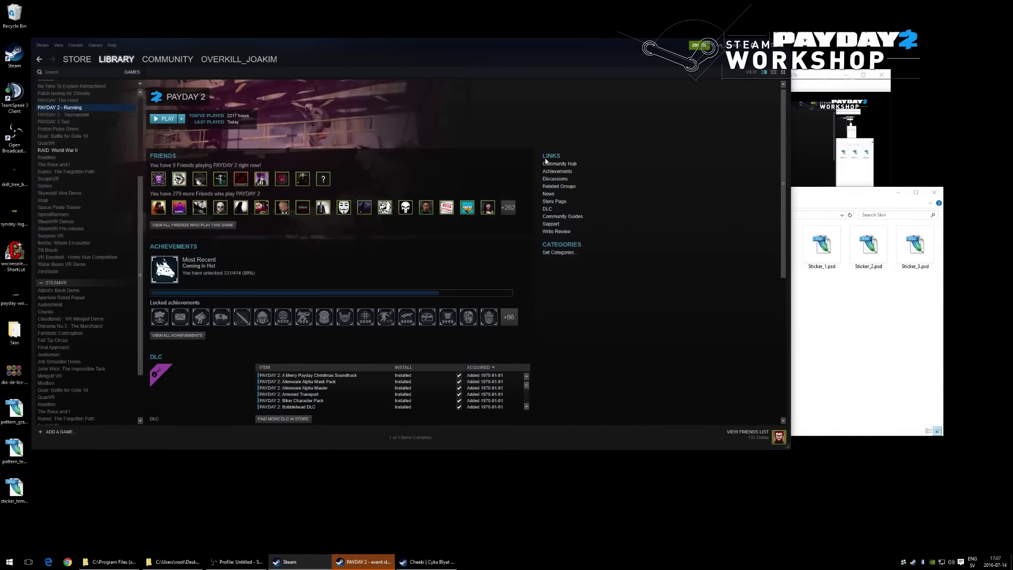
left_click(290, 562)
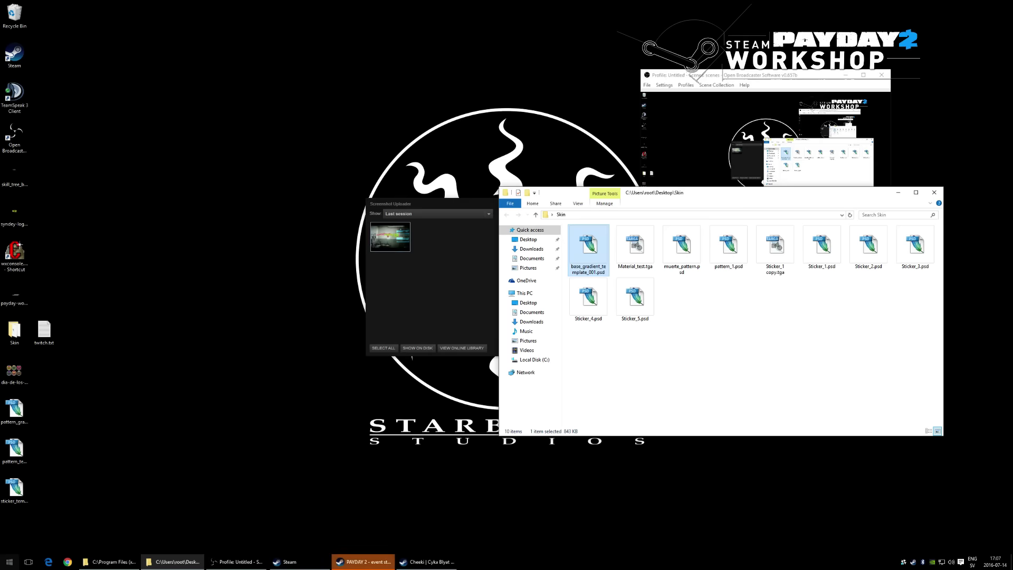
Step: Launch Adobe Photoshop CS2 from Start and skip registration
left_click(9, 562)
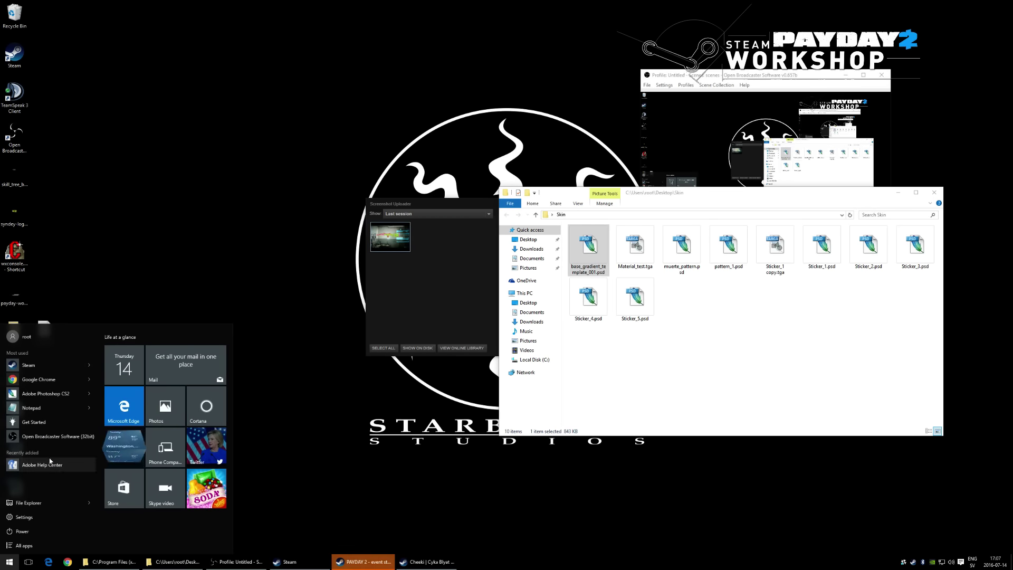
left_click(46, 393)
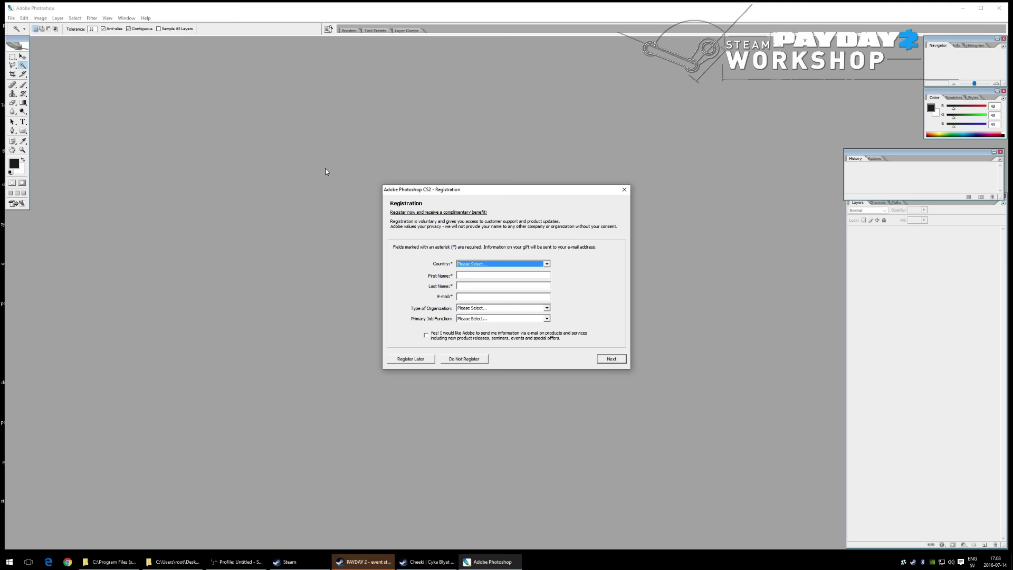
left_click(466, 360)
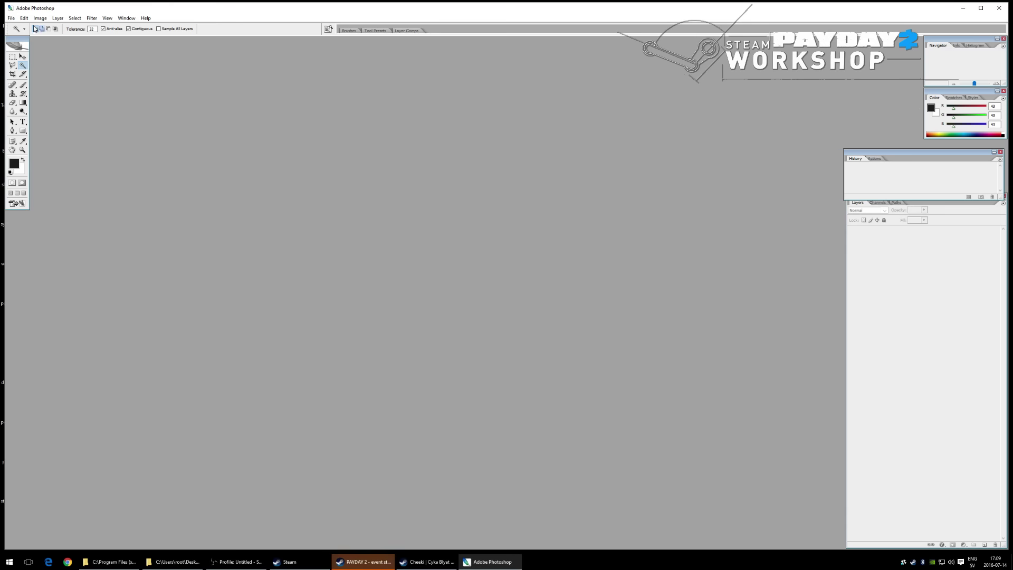
Step: Open base_gradient_template_001.psd from the desktop Skin folder, accepting the warning
left_click(10, 19)
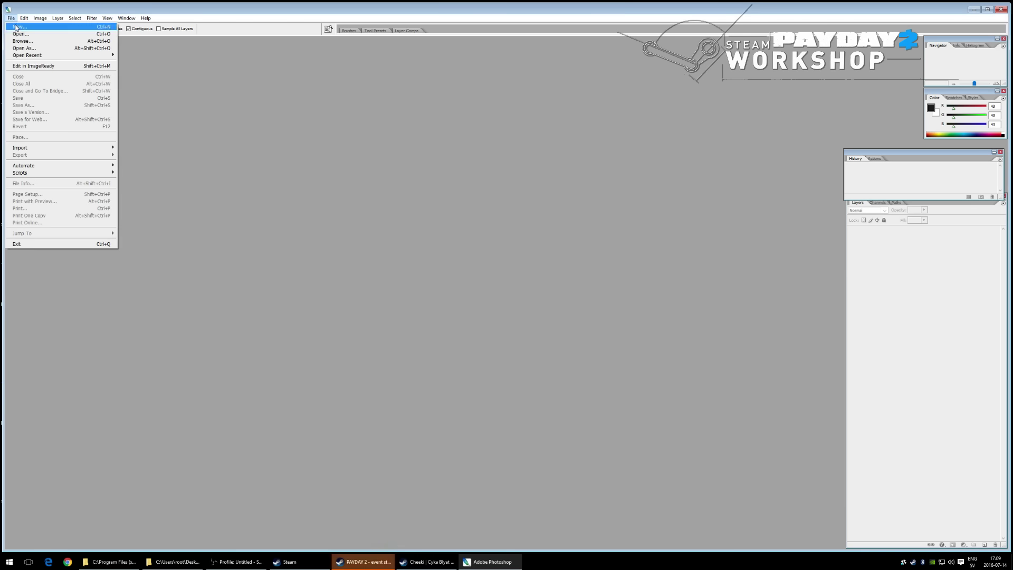
left_click(974, 10)
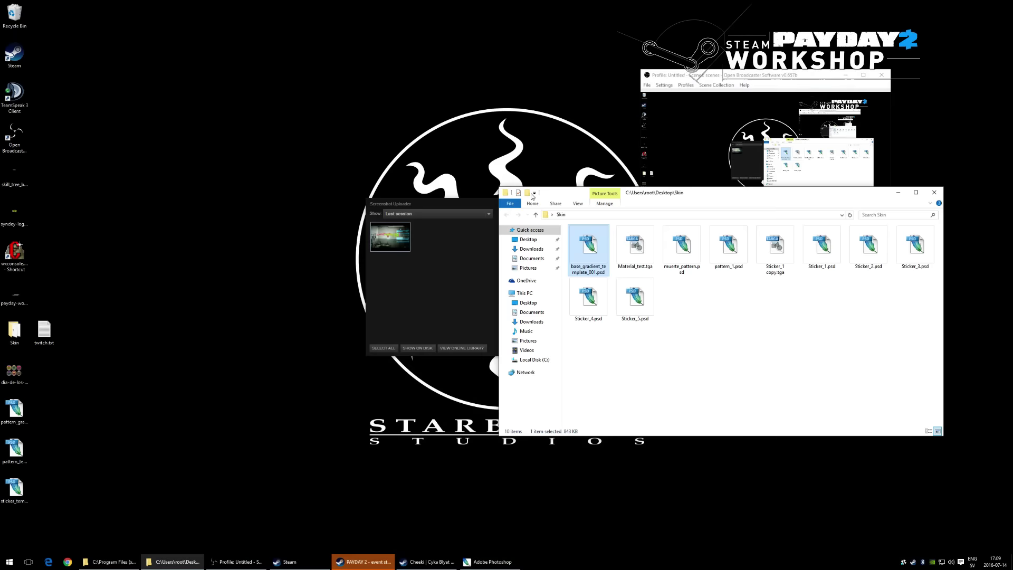
left_click(24, 405)
left_click(16, 333)
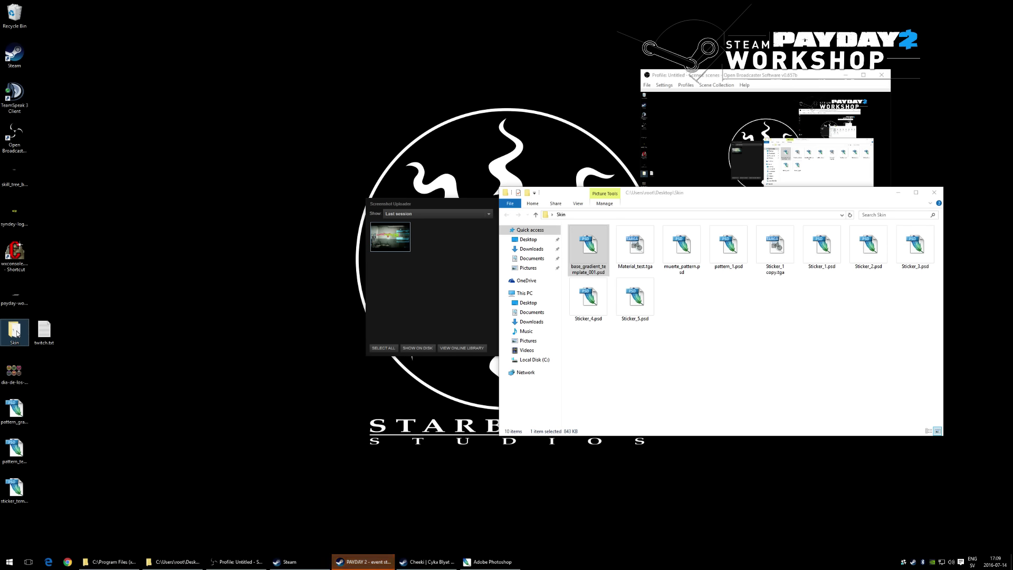
double_click(596, 255)
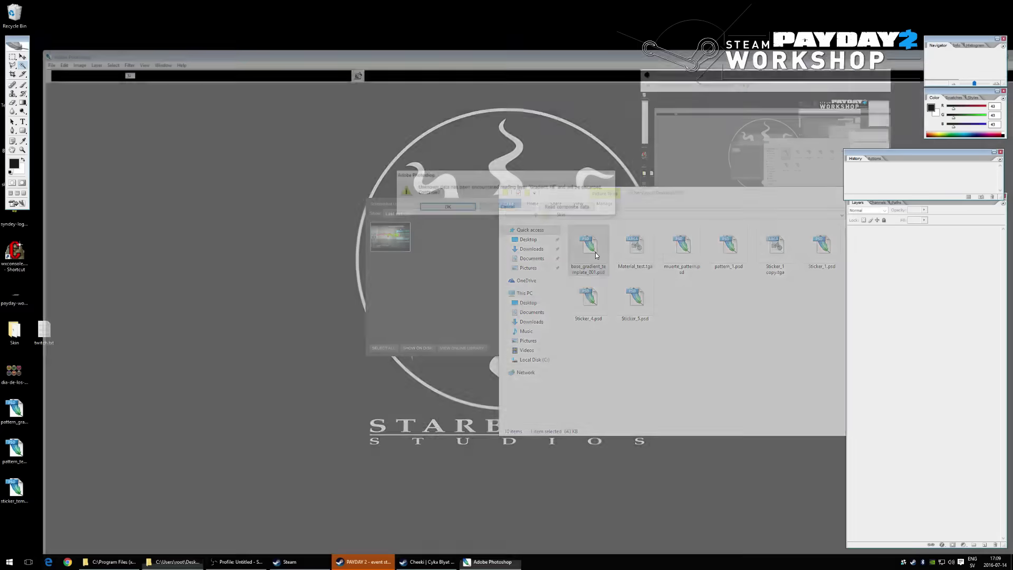
left_click(461, 207)
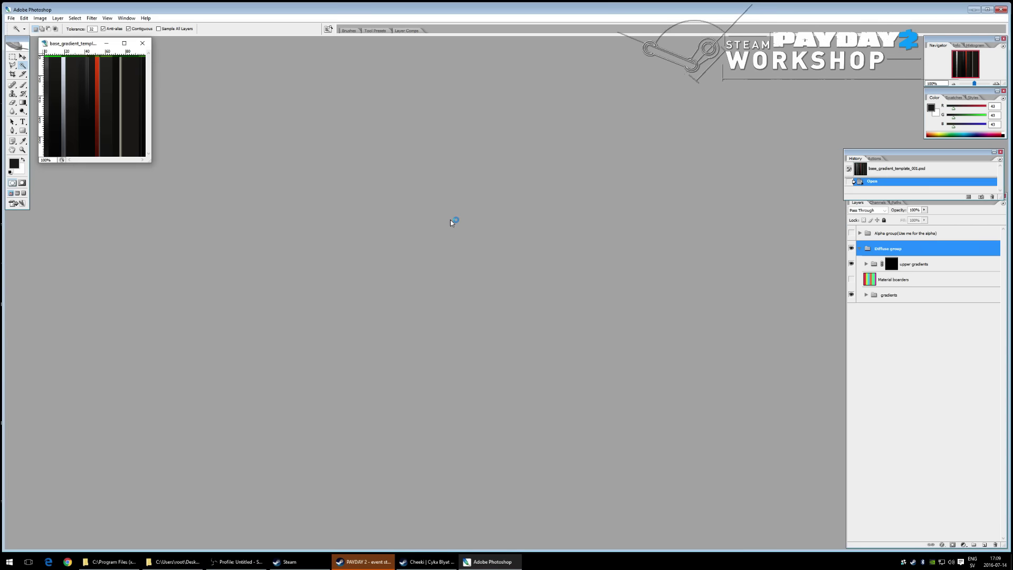
Step: Enlarge the window, zoom to 300%, expand the gradients group and make Material boarders visible
left_click_drag(151, 161, 798, 494)
key("ctrl+plus")
key("ctrl+plus")
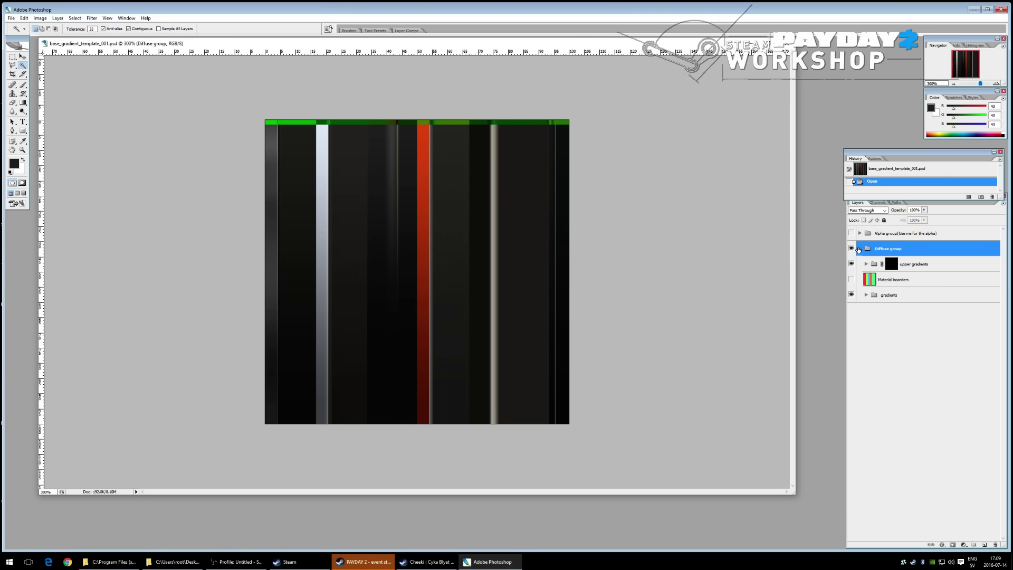
double_click(860, 251)
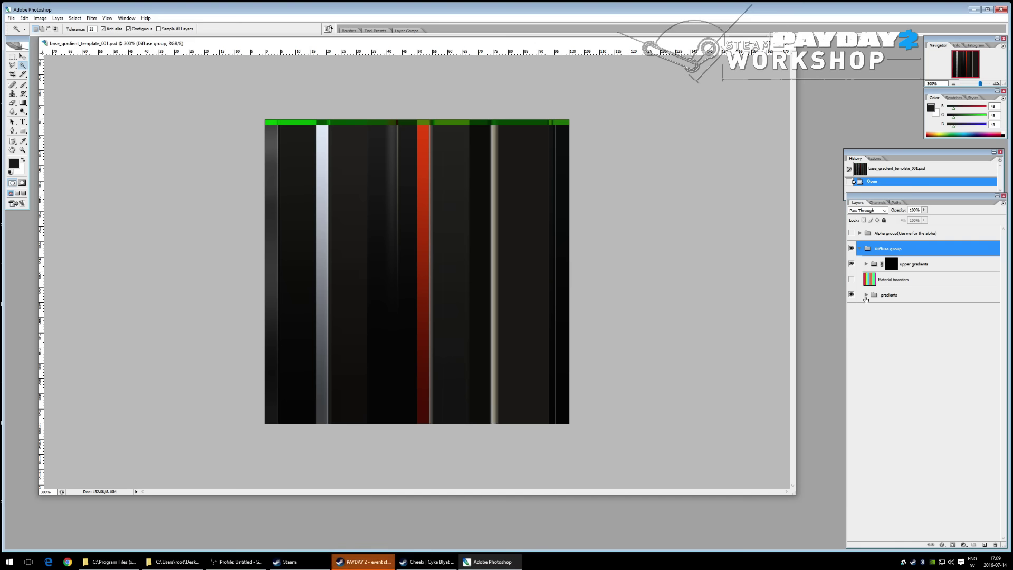
left_click(866, 264)
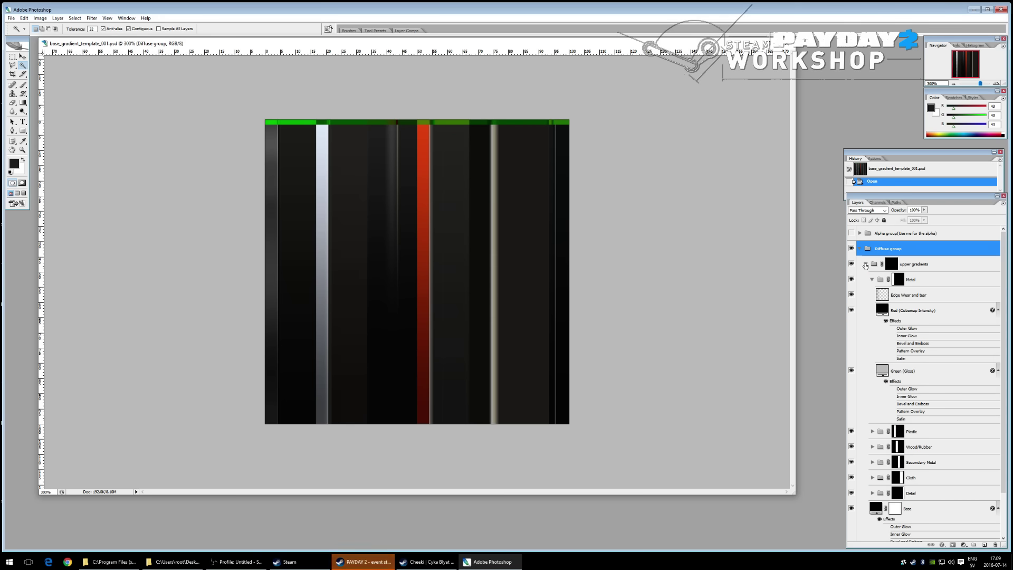
left_click(866, 264)
left_click(865, 295)
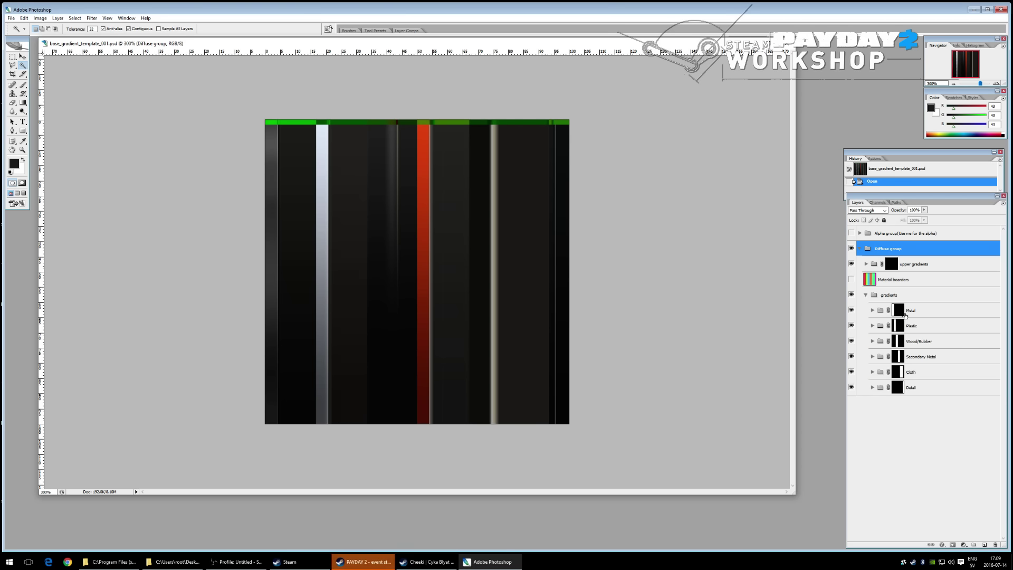
left_click(869, 284)
left_click(852, 279)
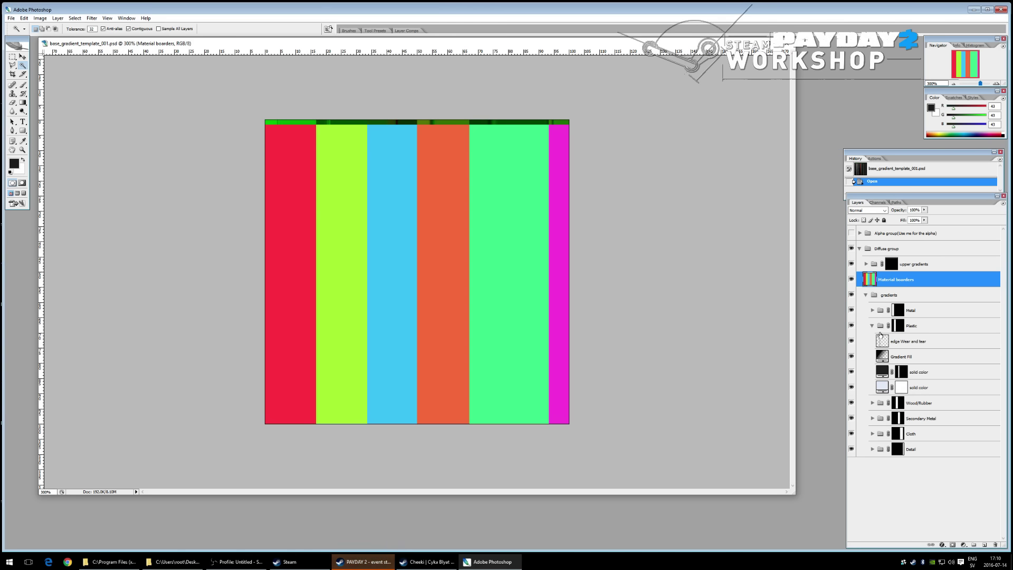
Step: Hide the Material boarders layer and toggle edge Wear and tear on and off to compare
left_click(905, 344)
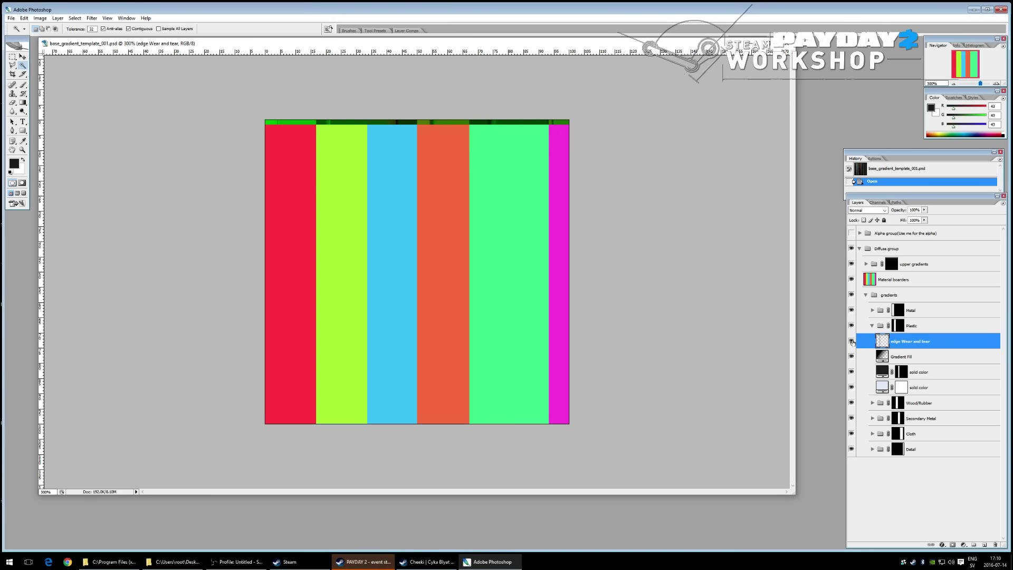
left_click(851, 279)
left_click(851, 342)
left_click(851, 342)
left_click(851, 342)
left_click(851, 342)
left_click(851, 342)
left_click(851, 342)
left_click(851, 342)
left_click(852, 342)
left_click(852, 342)
left_click(851, 342)
left_click(852, 342)
left_click(851, 342)
left_click(851, 342)
left_click(851, 342)
left_click(852, 342)
left_click(851, 342)
Step: Hide edge Wear and tear, switch to the Move tool, and select the upper solid colour mask
left_click(851, 341)
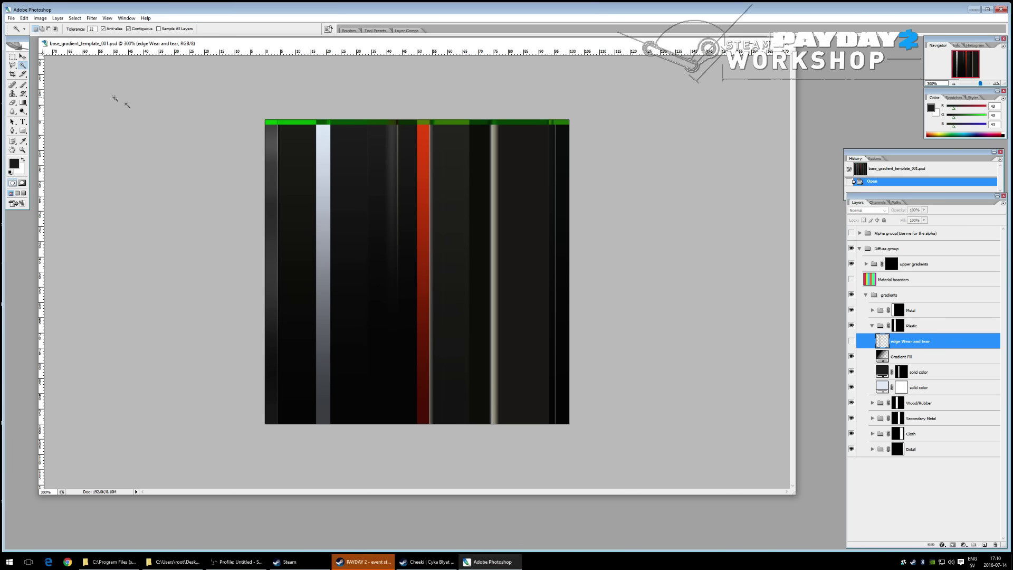
left_click(23, 56)
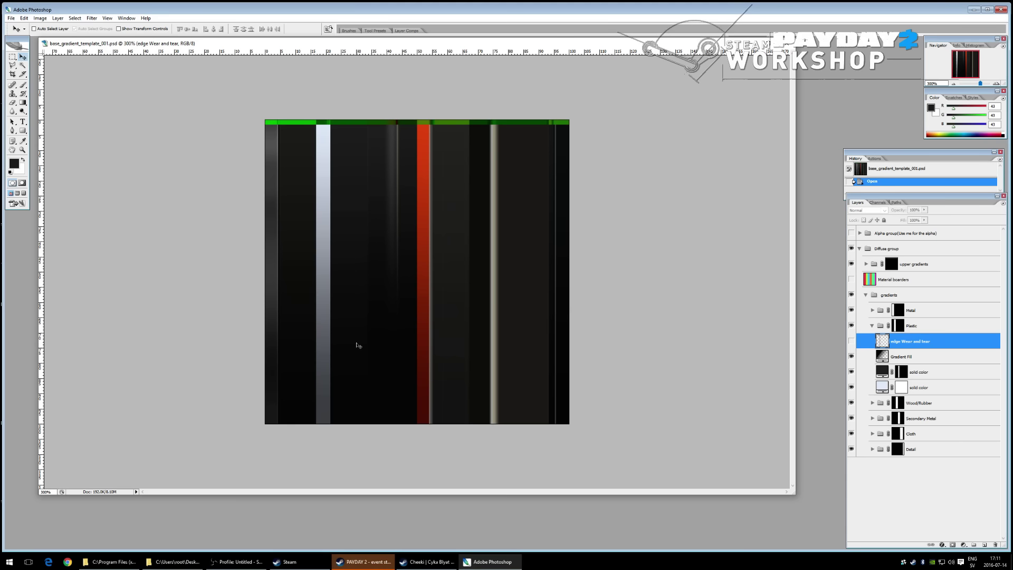
left_click(901, 375)
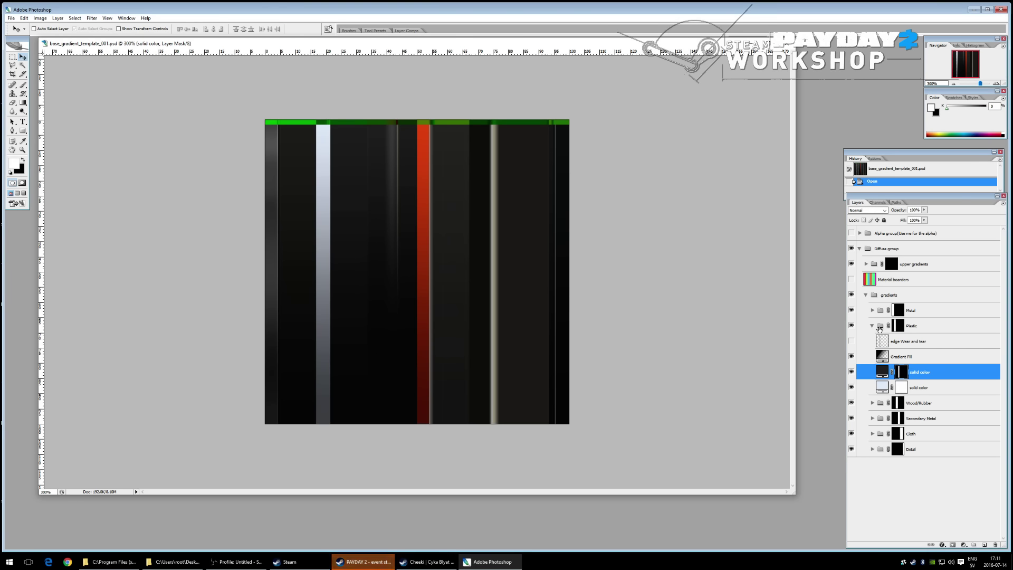
Step: Set the Plastic group's lower solid colour fill to a pale blue-white
left_click(903, 389)
double_click(879, 386)
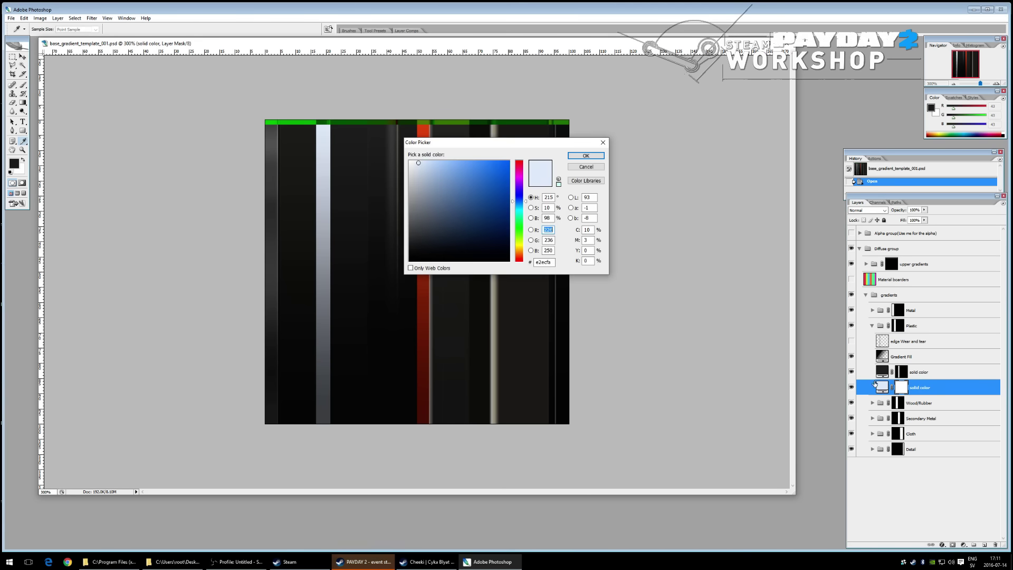
left_click(445, 190)
left_click(438, 176)
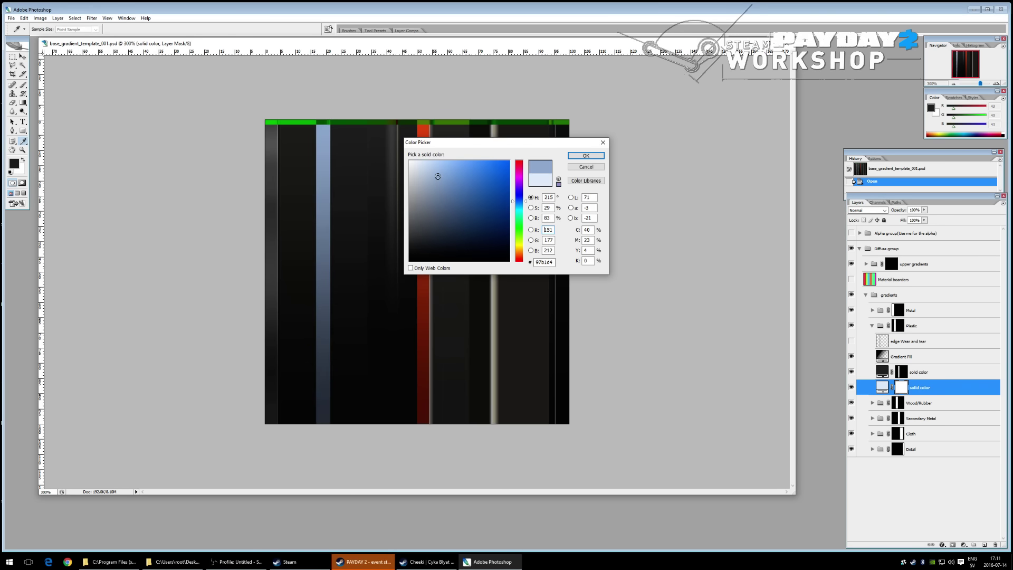
left_click(586, 155)
Step: Change the Plastic group's upper solid colour fill to beige (R222 G184 B157)
left_click(883, 376)
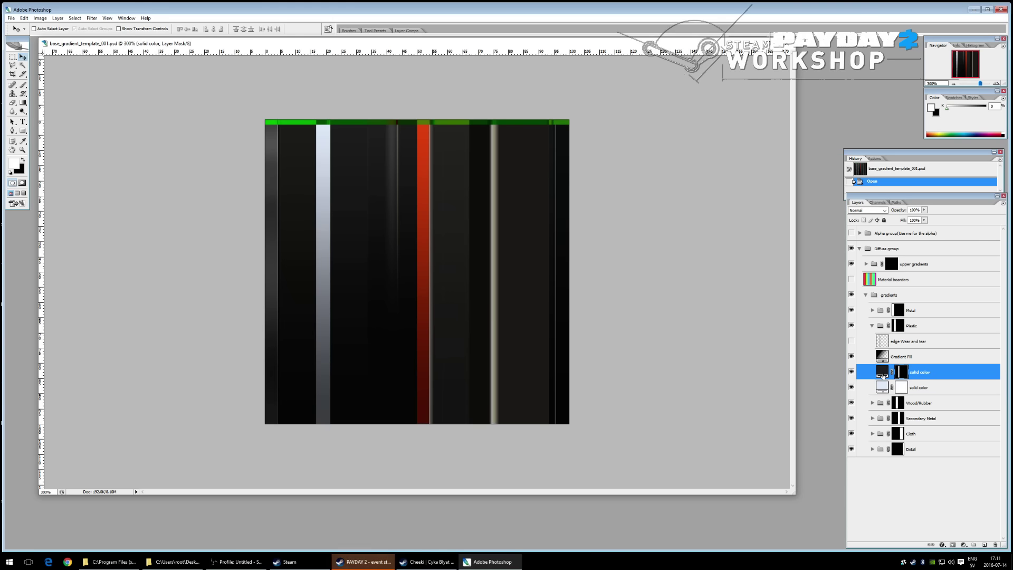
double_click(883, 375)
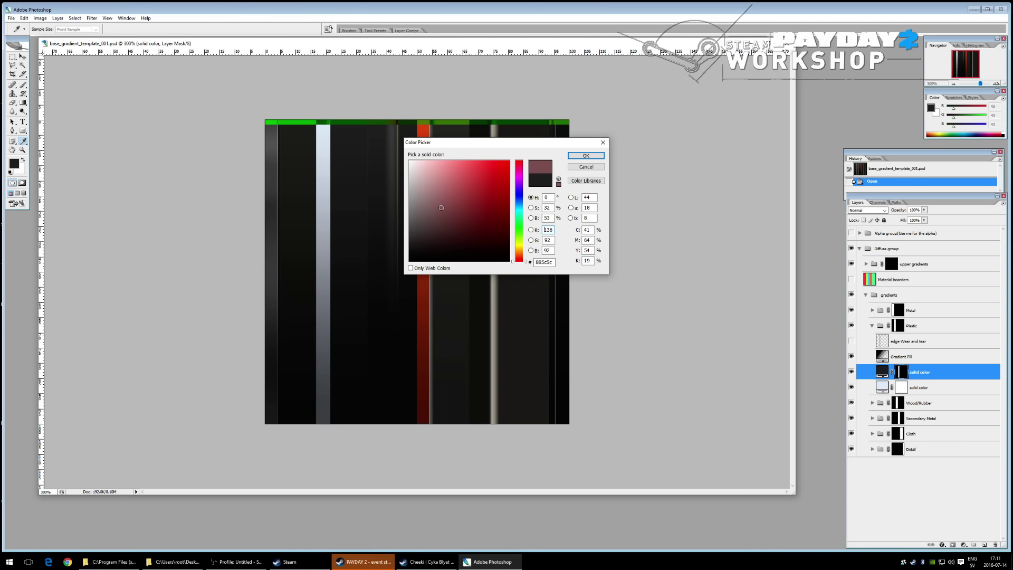
left_click(441, 207)
mouse_move(466, 206)
left_mouse_down()
mouse_move(483, 190)
mouse_move(498, 237)
left_mouse_up()
left_click(514, 187)
left_click_drag(513, 187, 513, 184)
mouse_move(499, 170)
left_mouse_down()
mouse_move(480, 221)
mouse_move(443, 181)
mouse_move(499, 160)
mouse_move(445, 226)
mouse_move(485, 182)
left_mouse_up()
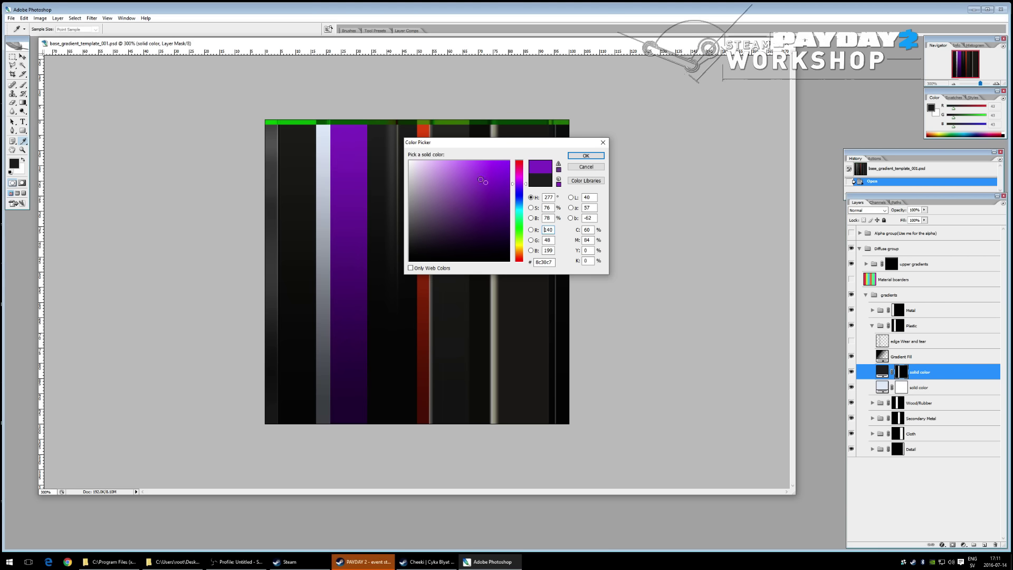
left_click_drag(513, 221, 516, 255)
left_click_drag(442, 171, 437, 174)
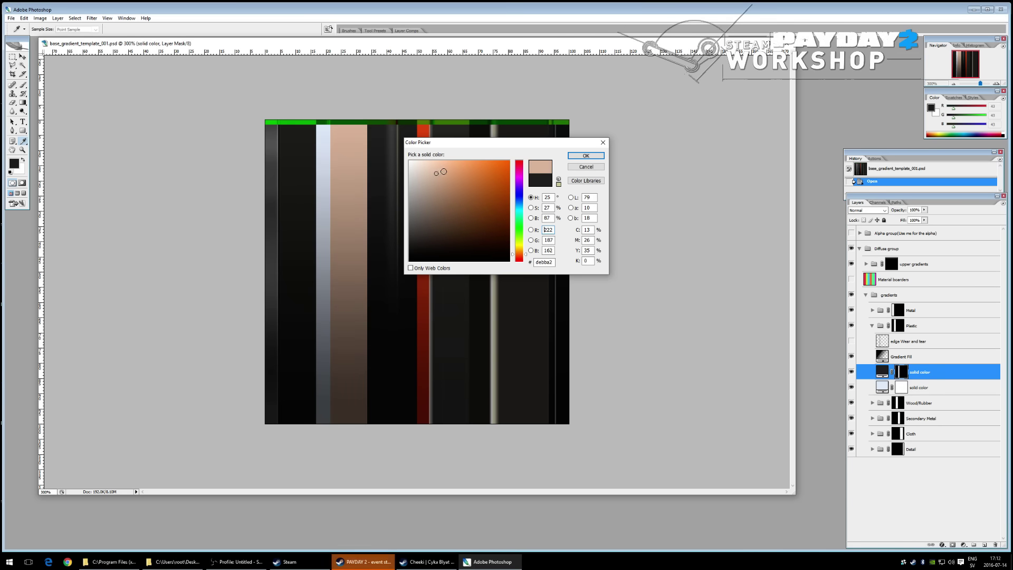
left_click(584, 157)
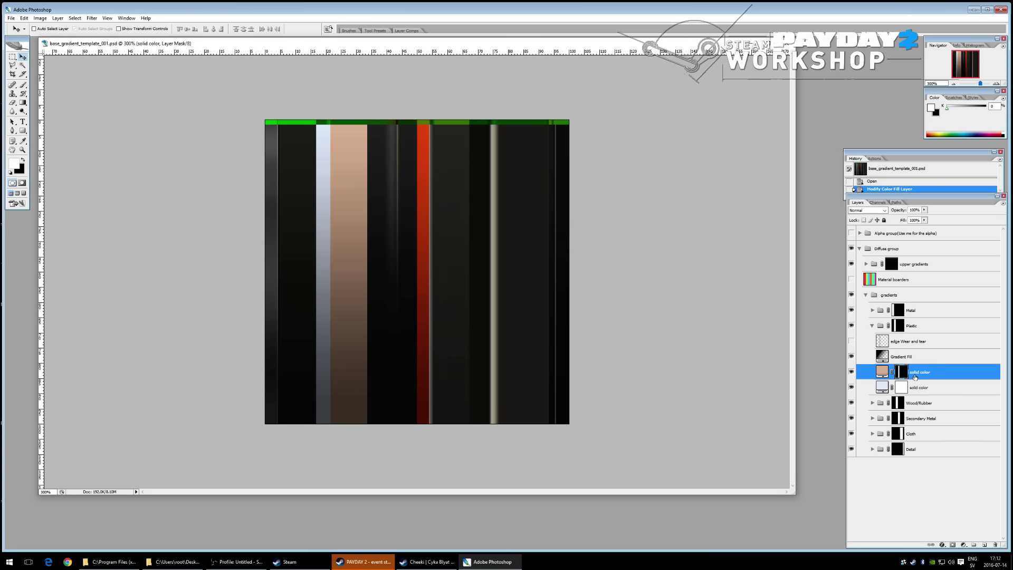
Step: Collapse the Plastic group and expand the Metal group
left_click(876, 327)
left_click(873, 311)
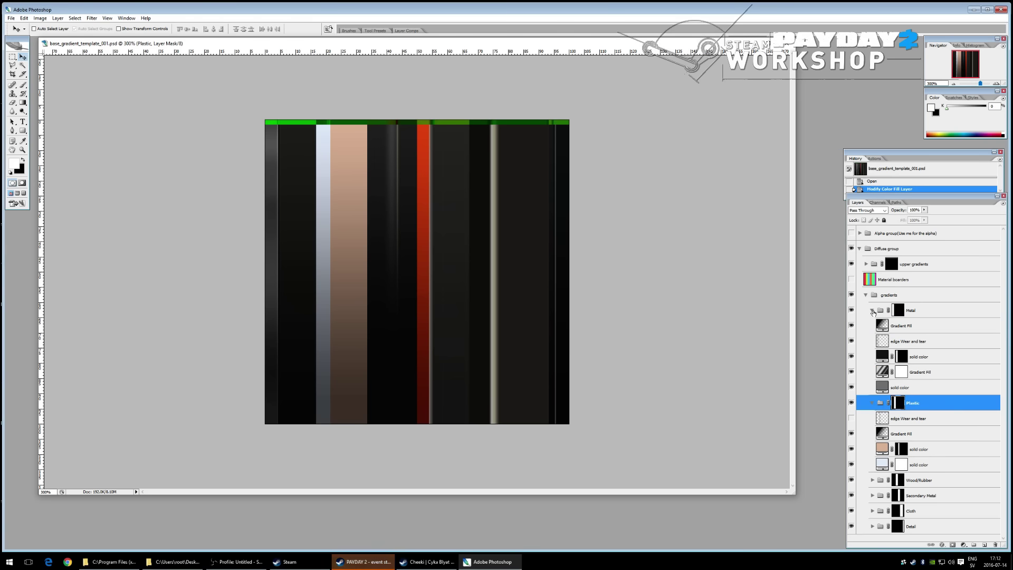
left_click(873, 311)
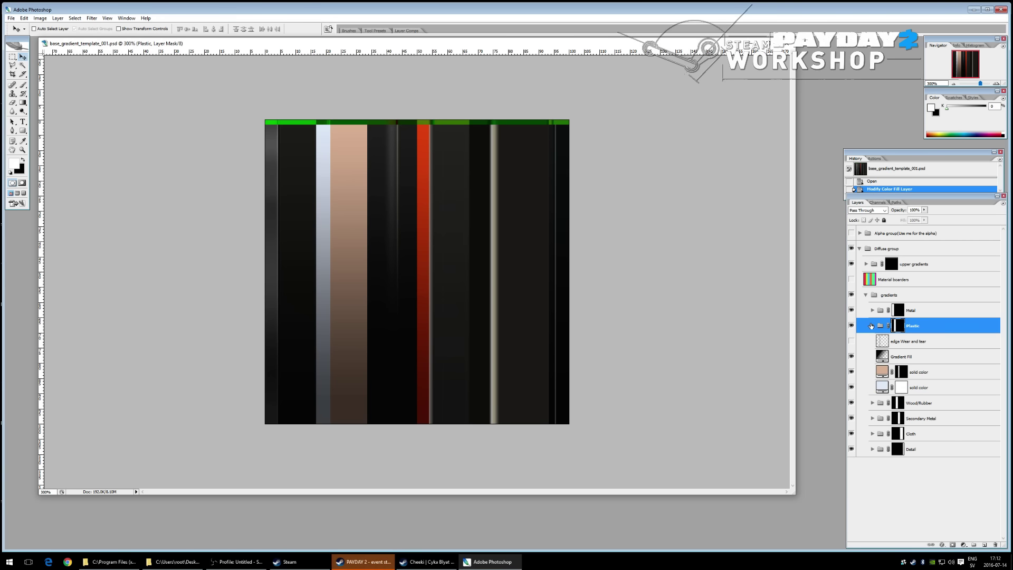
left_click(873, 326)
left_click(875, 312)
left_click(873, 311)
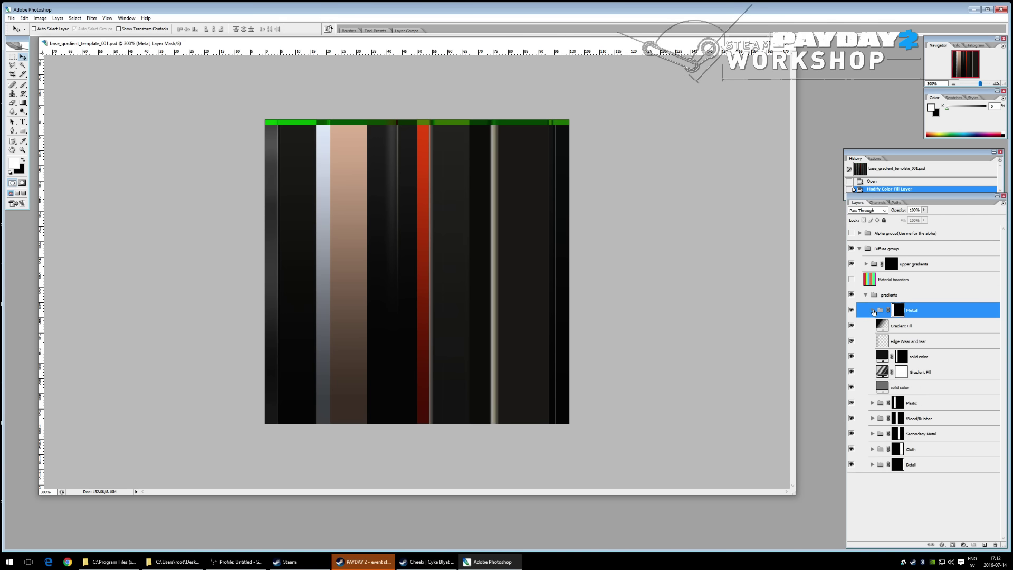
Step: Set the Metal group's bottom solid colour fill to peach f3c398
double_click(882, 388)
left_click(439, 193)
mouse_move(519, 260)
left_mouse_down()
mouse_move(520, 245)
mouse_move(519, 253)
left_mouse_up()
left_click(453, 166)
left_click_drag(453, 166, 447, 165)
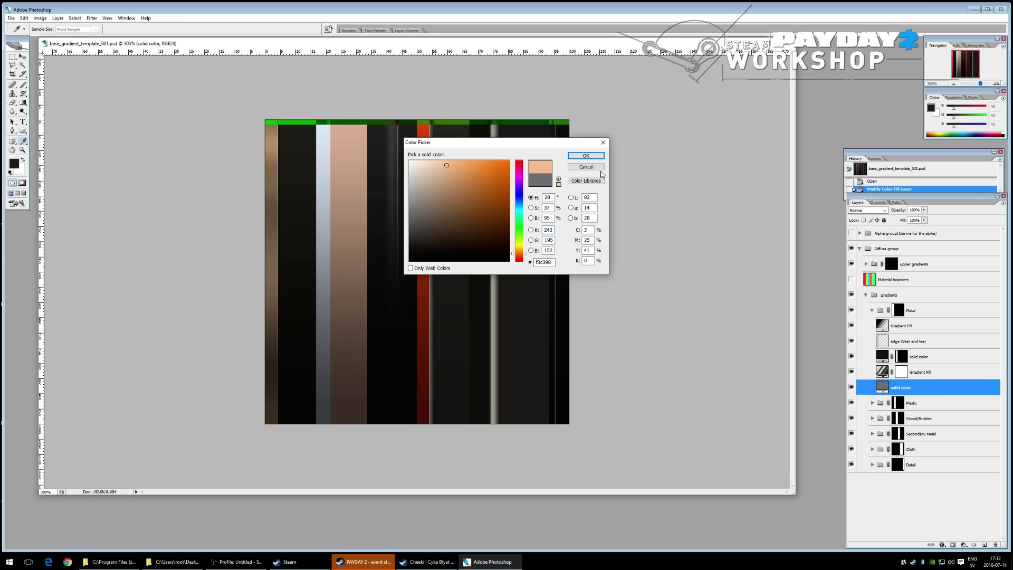
left_click(583, 156)
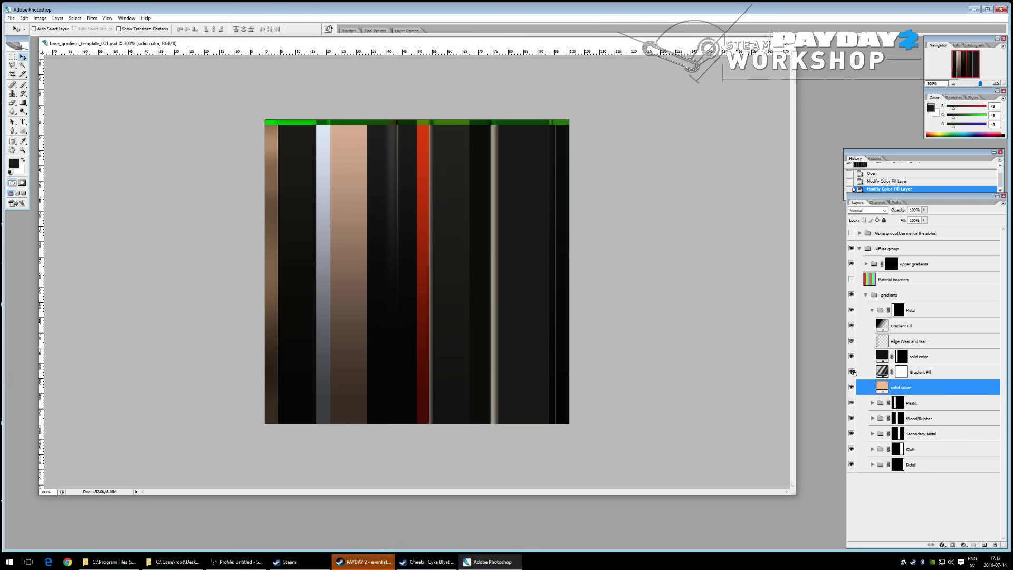
Step: Toggle the metal Gradient Fill layer off and on to compare, leaving it visible
left_click(851, 372)
left_click(852, 372)
left_click(851, 372)
left_click(852, 372)
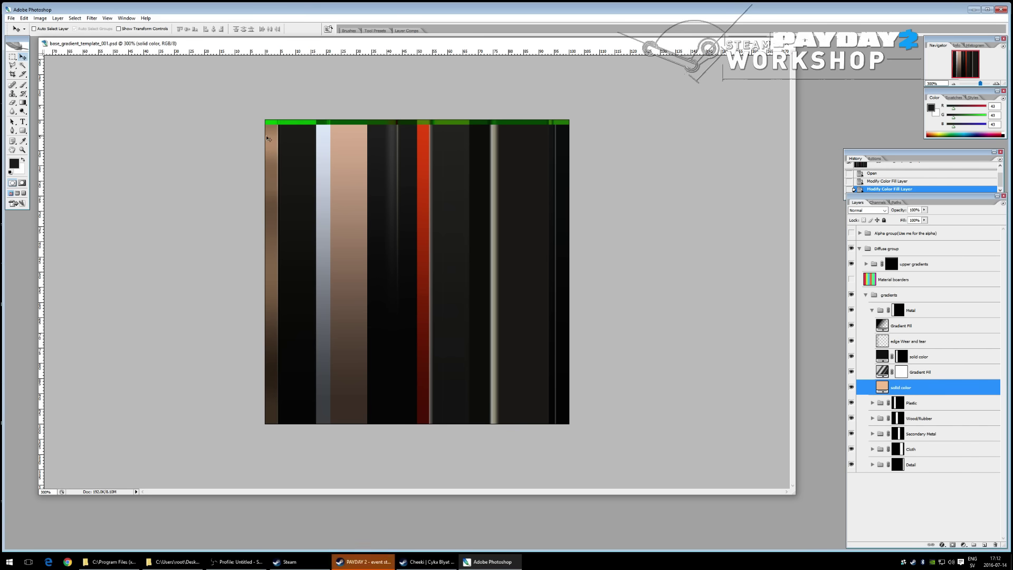